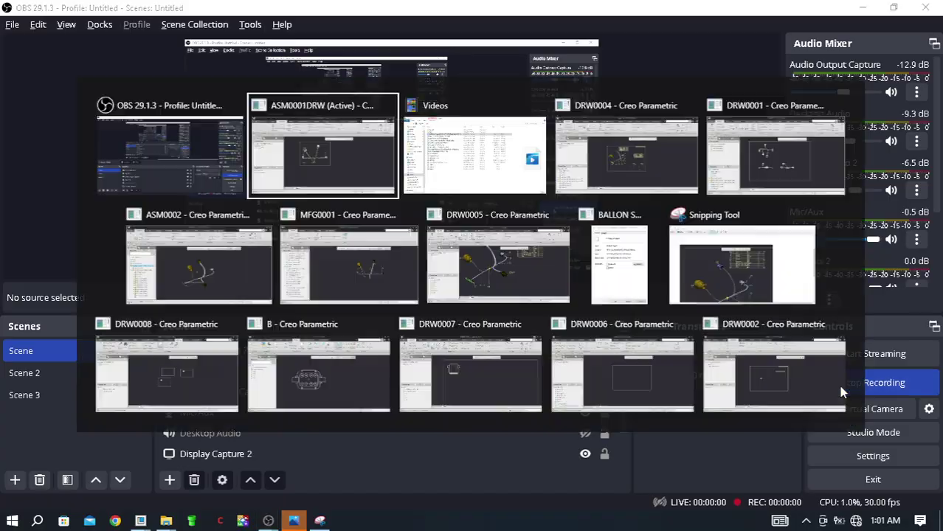
Bring the ASM0001DRW harness drawing on Sheet 1 to the front in Creo Parametric
scroll(363, 196, down, 2)
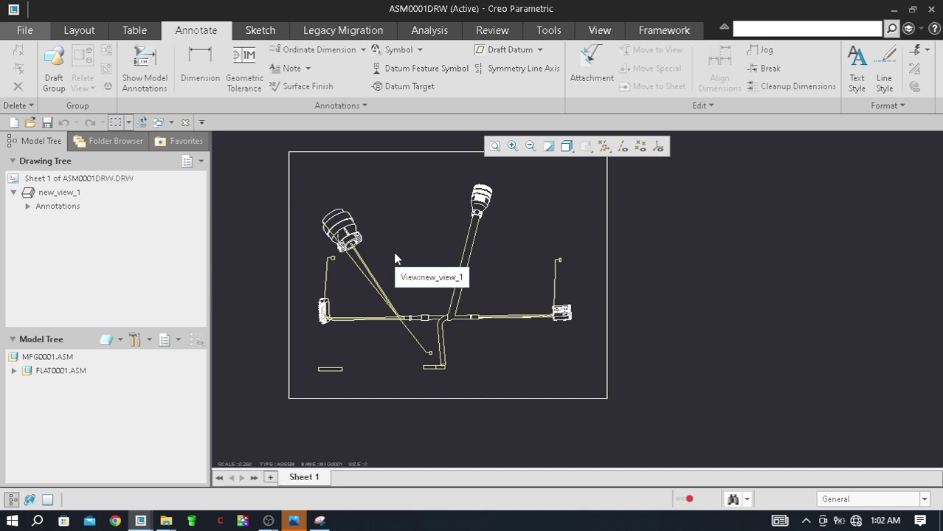
scroll(392, 325, down, 1)
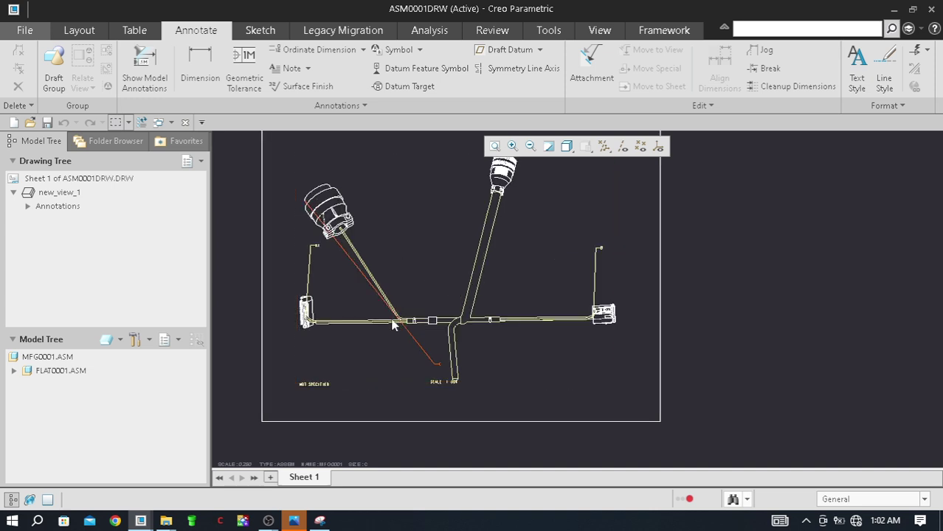
scroll(398, 319, up, 2)
scroll(385, 330, down, 2)
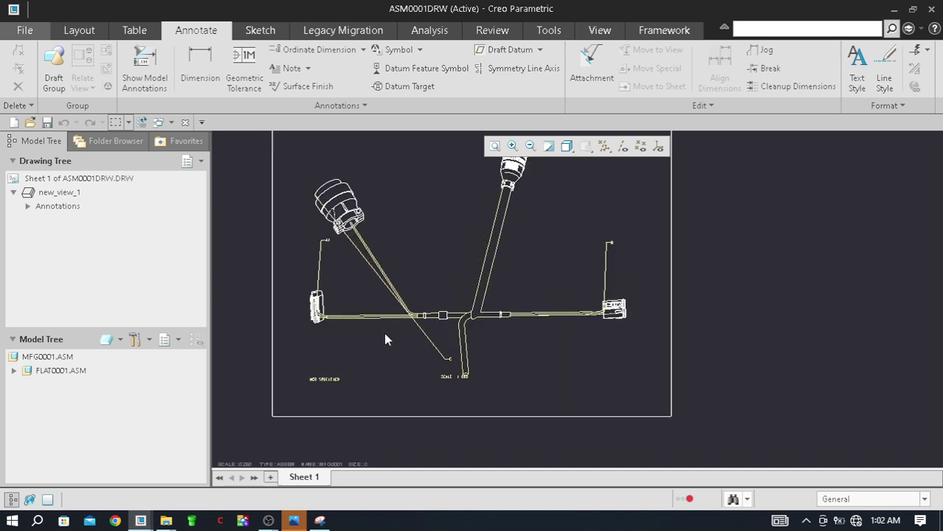
scroll(376, 321, up, 1)
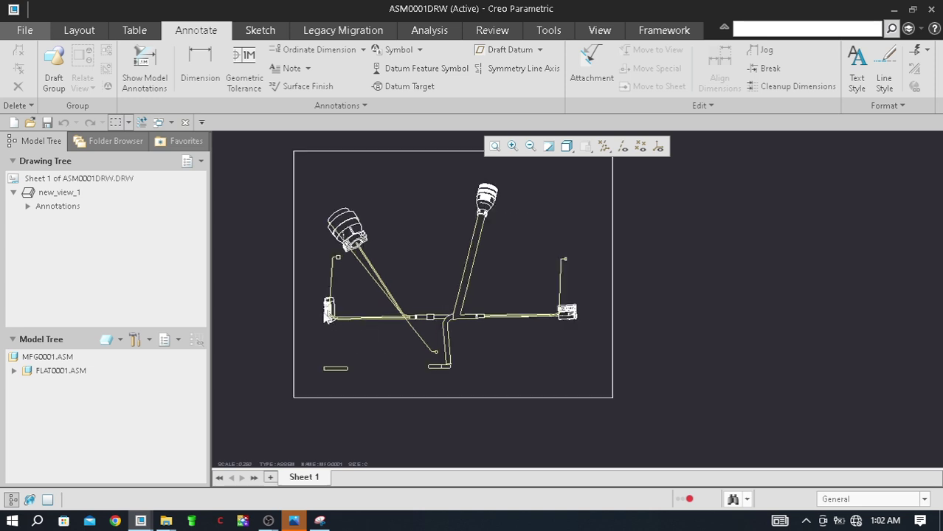
scroll(325, 312, down, 1)
scroll(407, 315, up, 1)
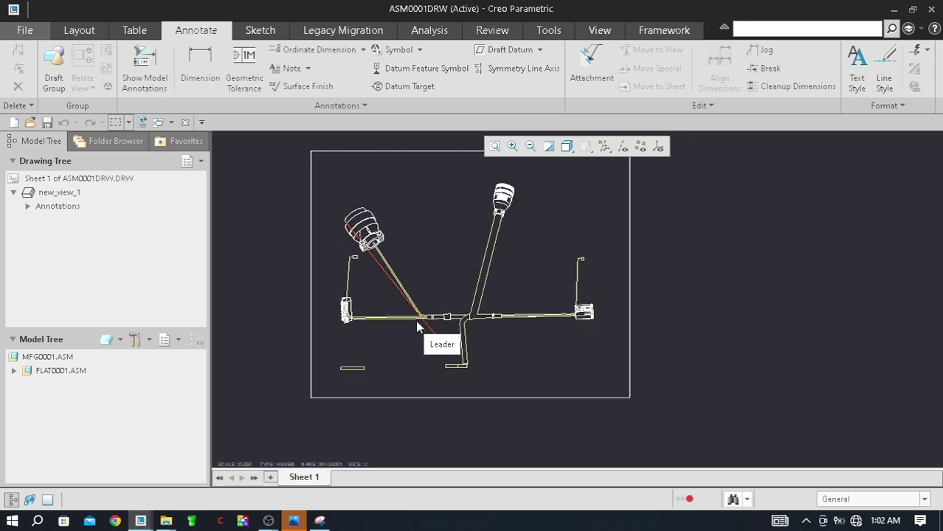
scroll(374, 287, down, 1)
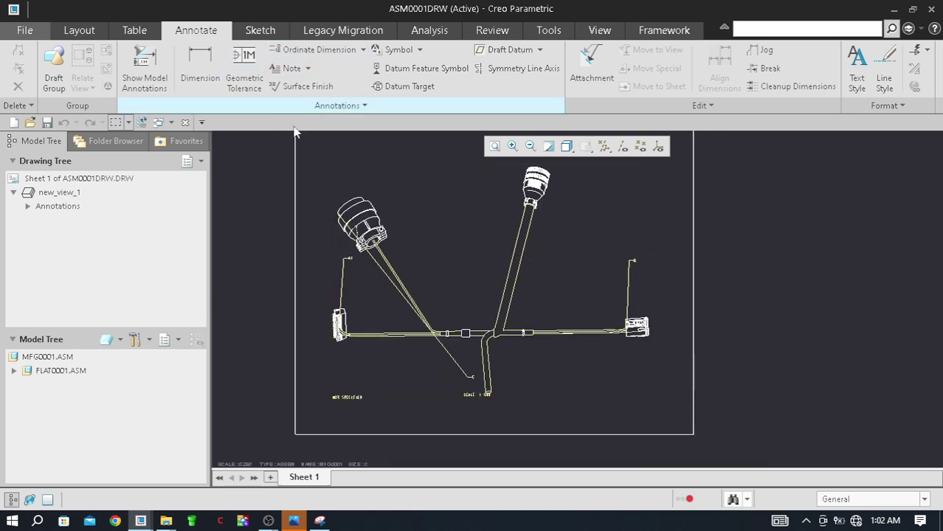
scroll(352, 256, up, 1)
scroll(339, 242, up, 2)
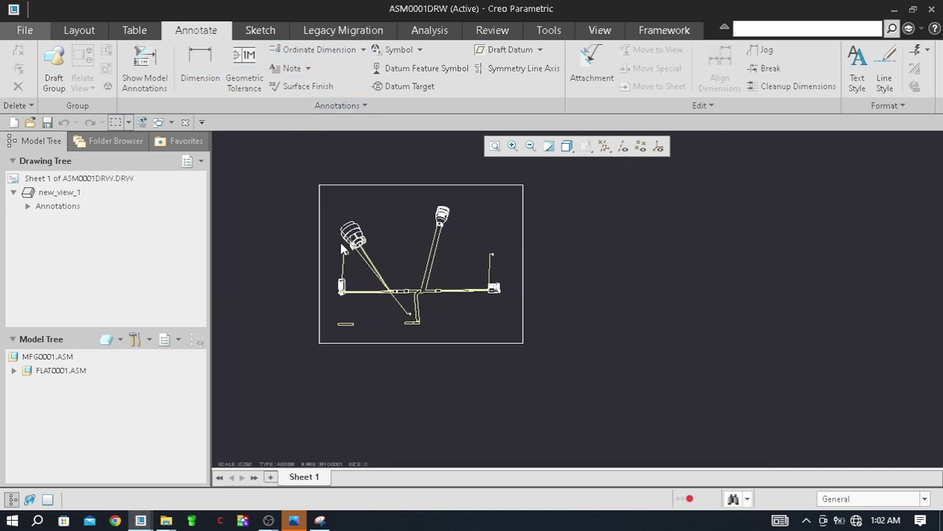
scroll(339, 242, down, 2)
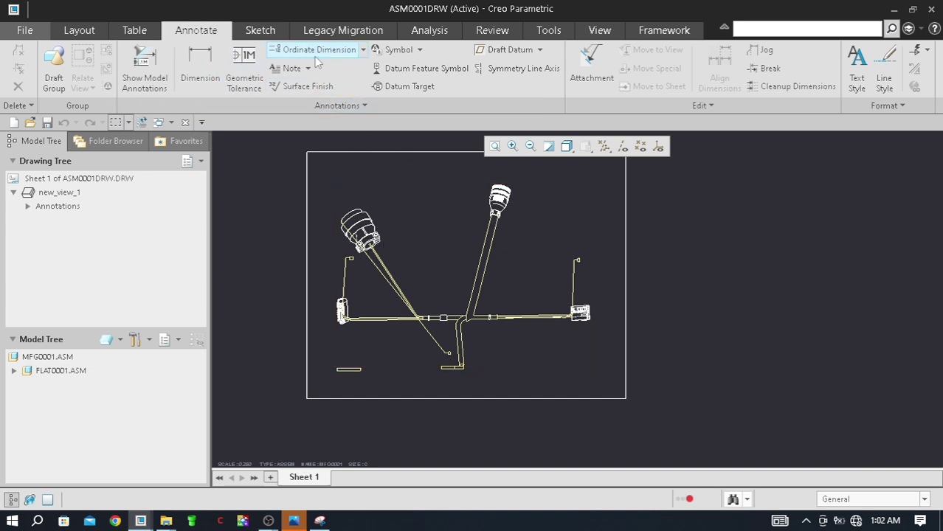
Start an Ordinate Dimension and zoom in on the left connector of the harness view
click(347, 52)
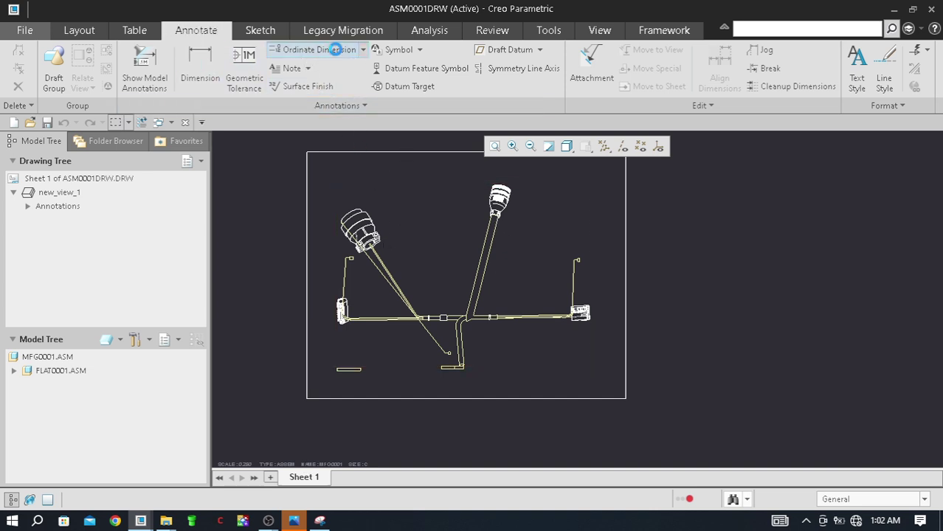
scroll(412, 294, up, 2)
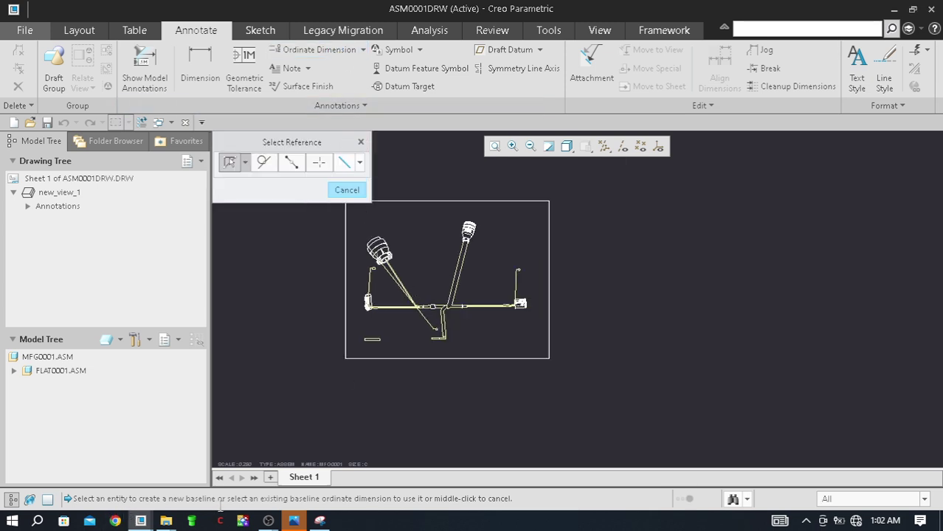
scroll(371, 306, down, 2)
scroll(369, 310, down, 1)
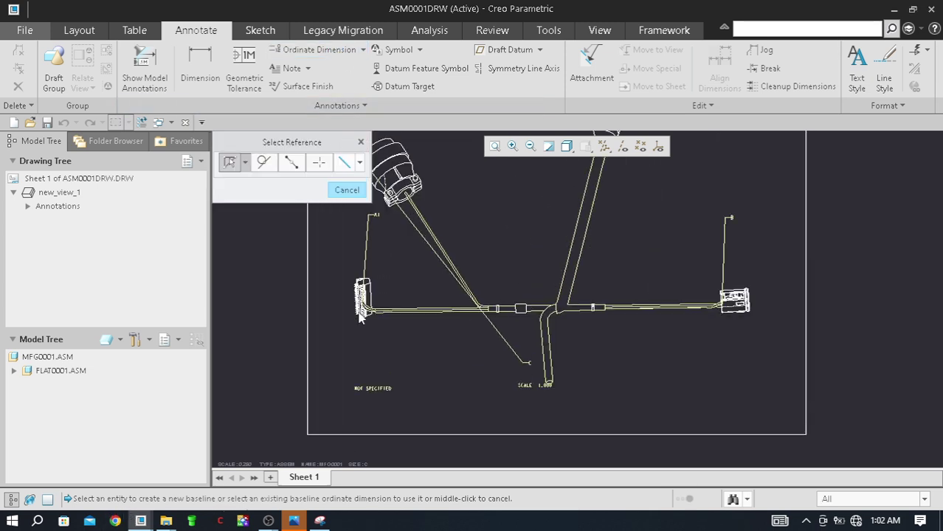
scroll(368, 315, down, 1)
scroll(366, 322, down, 2)
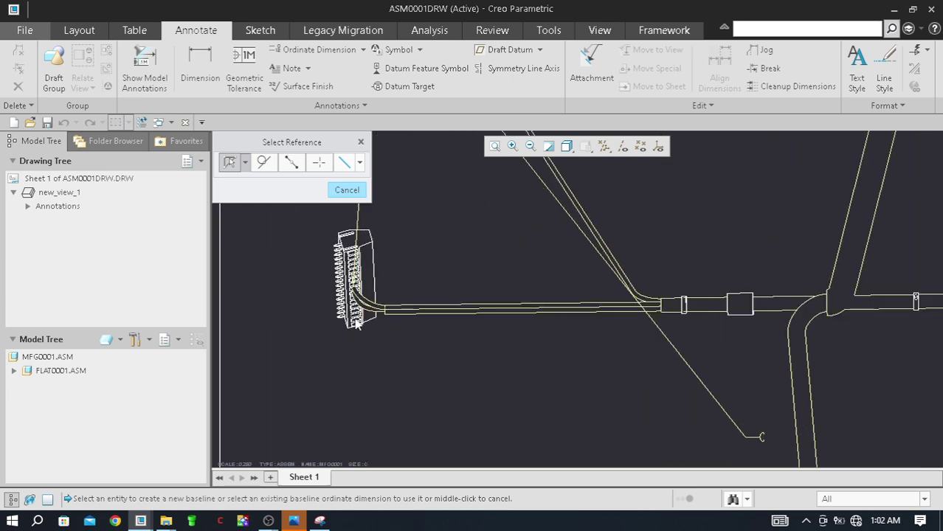
scroll(366, 322, up, 3)
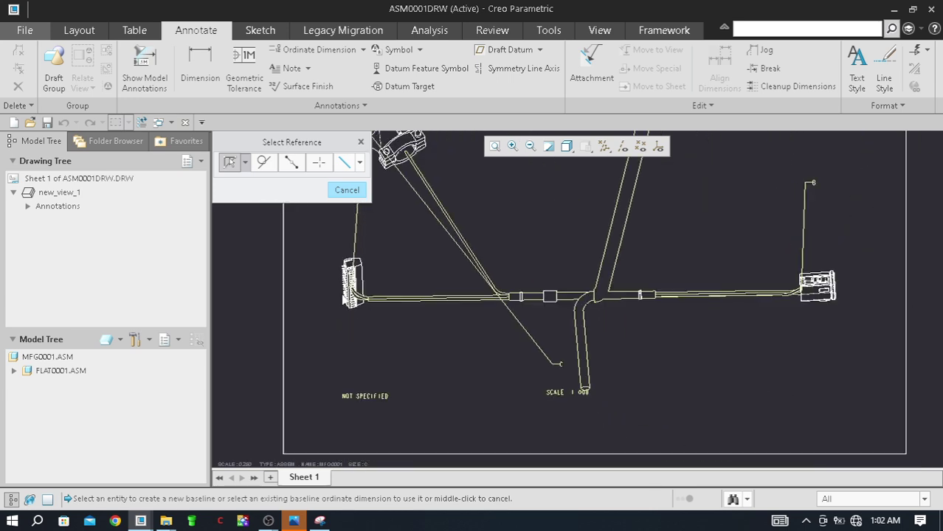
scroll(354, 310, down, 3)
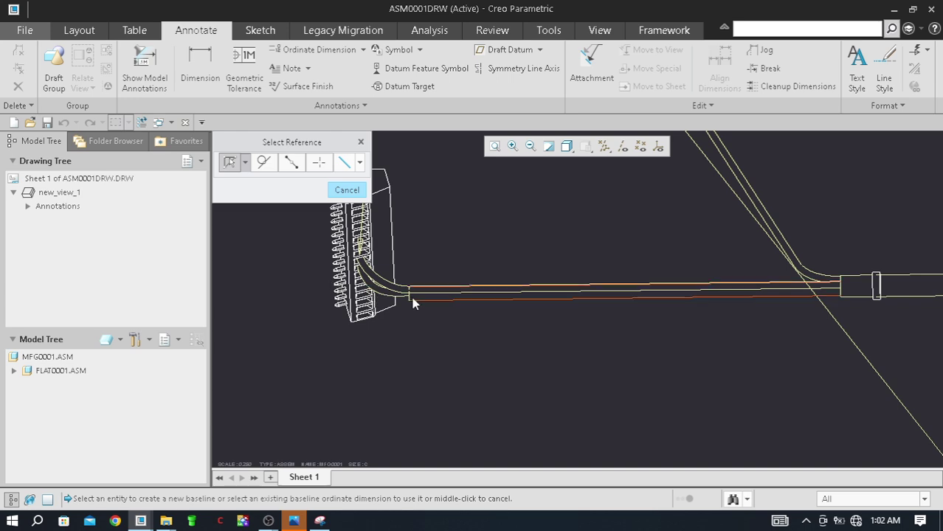
scroll(387, 287, up, 3)
scroll(375, 296, down, 3)
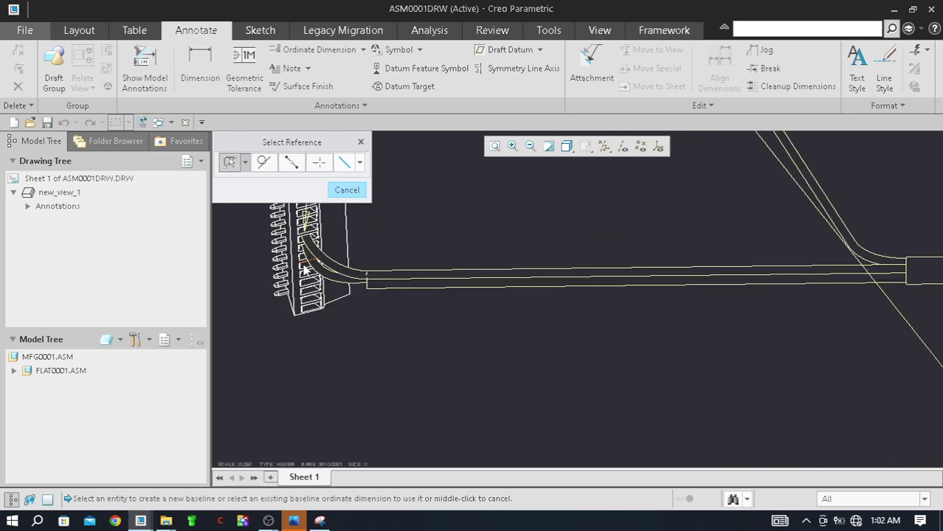
scroll(303, 273, up, 3)
scroll(291, 262, down, 3)
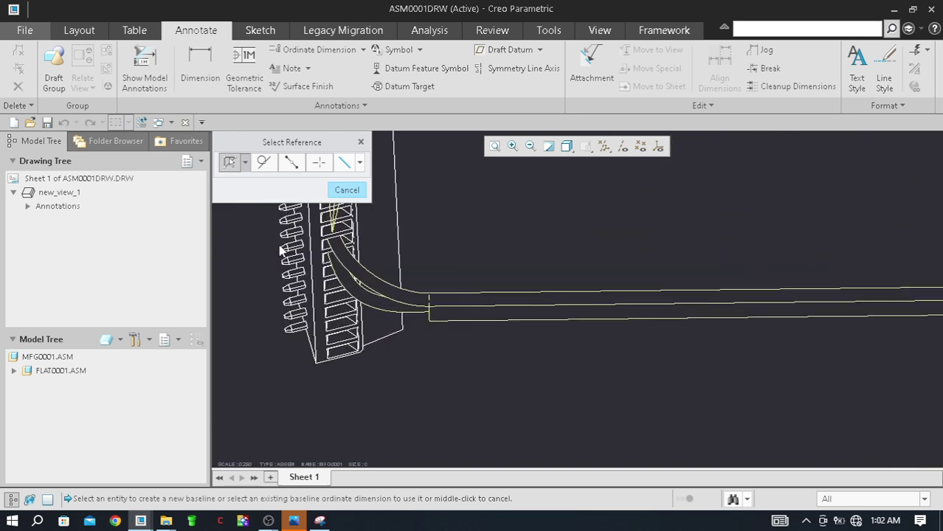
scroll(295, 266, up, 3)
scroll(319, 299, down, 2)
scroll(318, 296, down, 2)
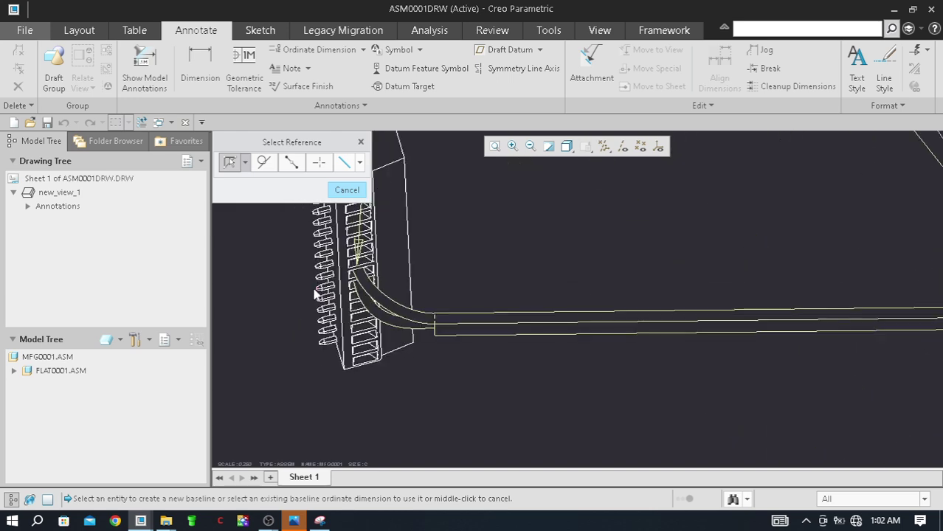
scroll(317, 296, down, 1)
scroll(319, 339, down, 1)
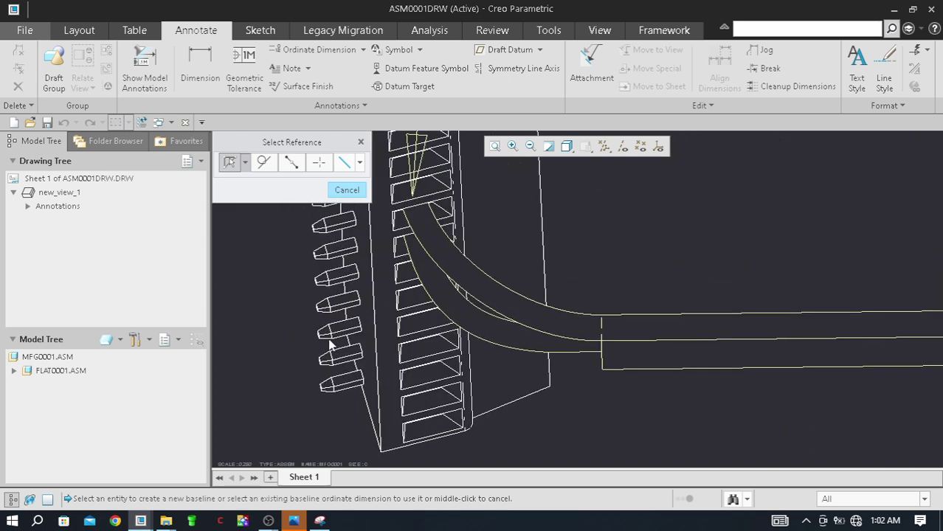
scroll(325, 337, down, 2)
scroll(316, 333, down, 1)
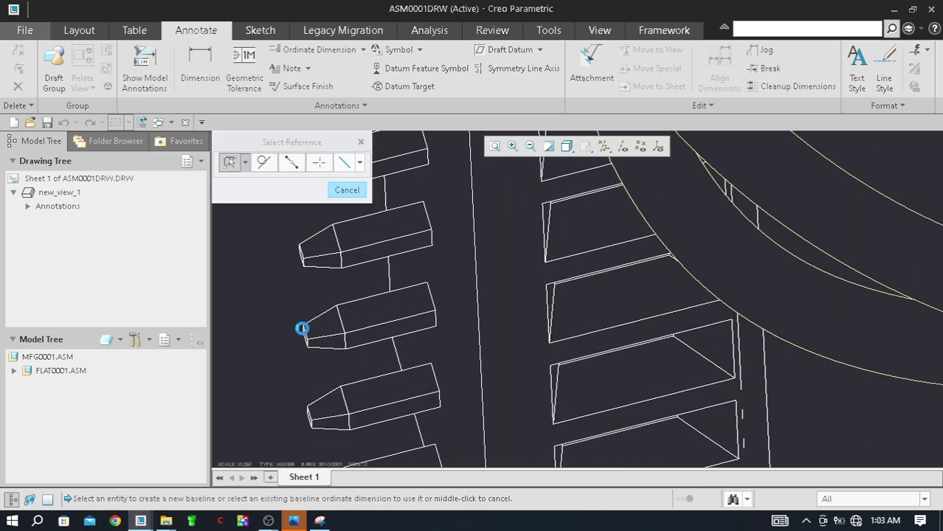
scroll(302, 287, up, 2)
scroll(300, 293, up, 2)
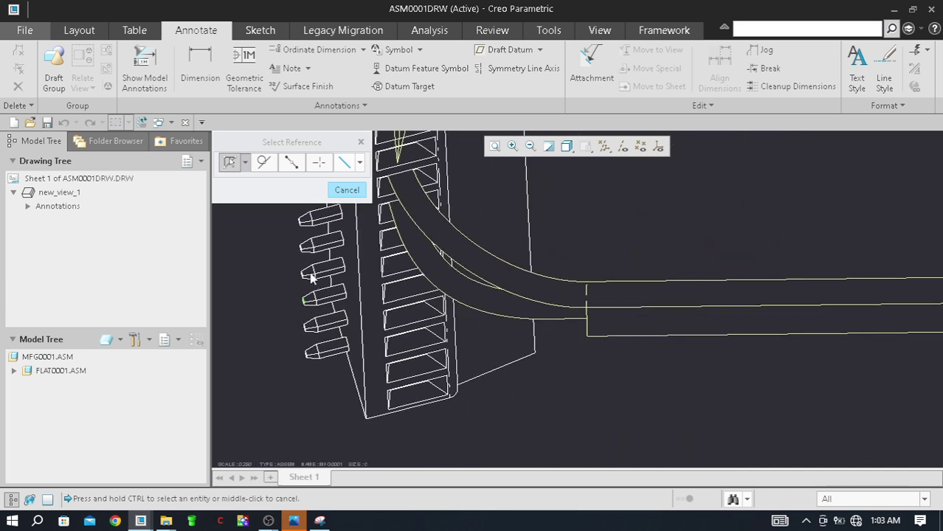
scroll(291, 295, up, 1)
scroll(281, 294, up, 1)
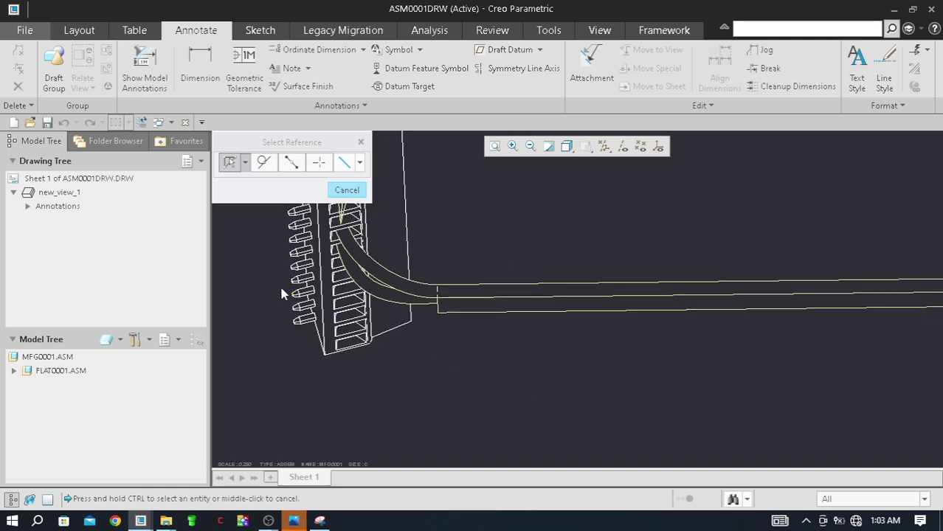
scroll(280, 294, up, 2)
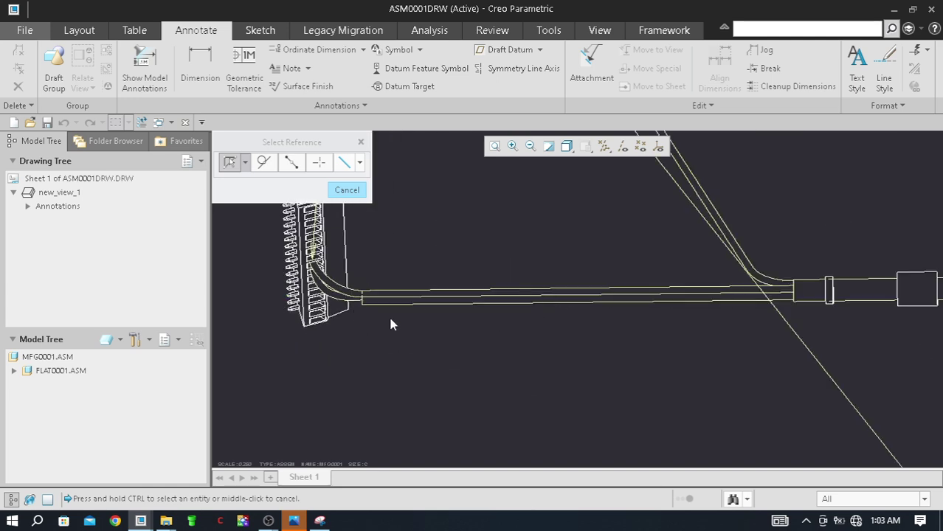
scroll(391, 325, up, 1)
scroll(526, 312, up, 2)
scroll(600, 315, down, 1)
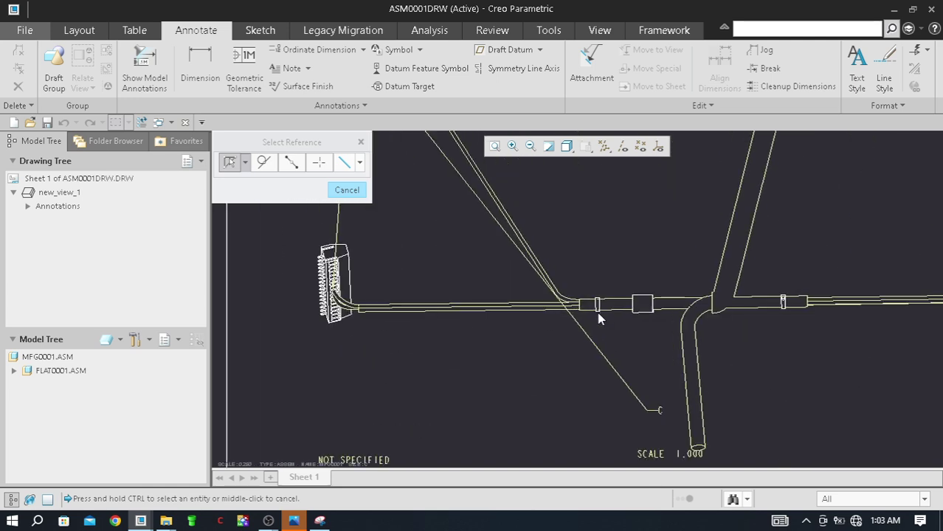
scroll(577, 319, down, 3)
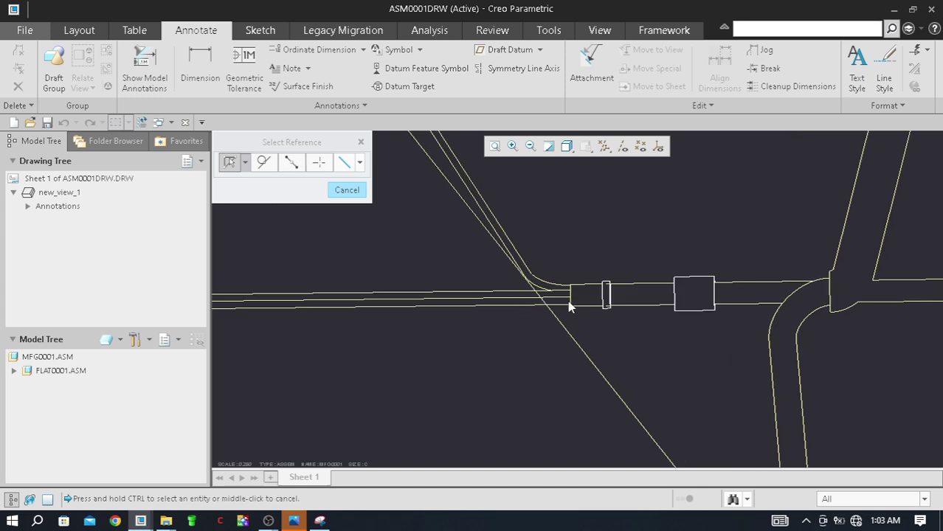
click(293, 163)
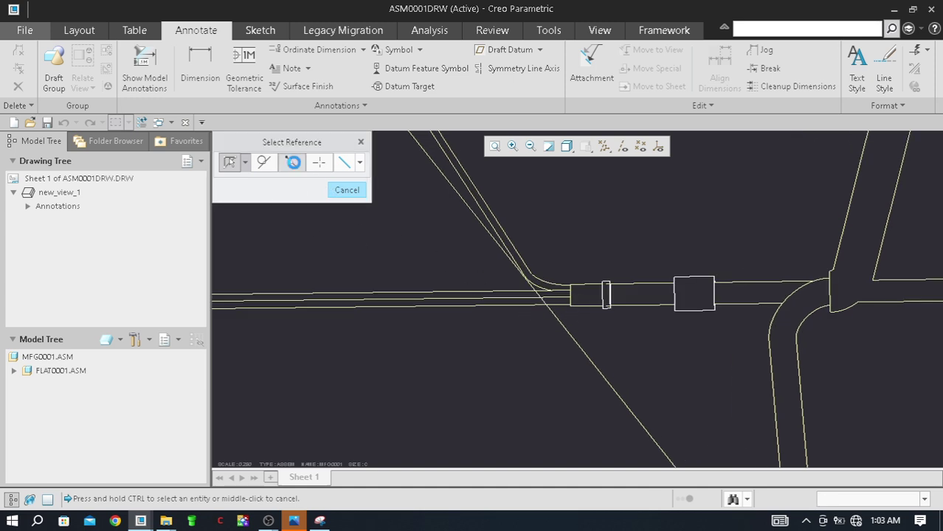
click(292, 163)
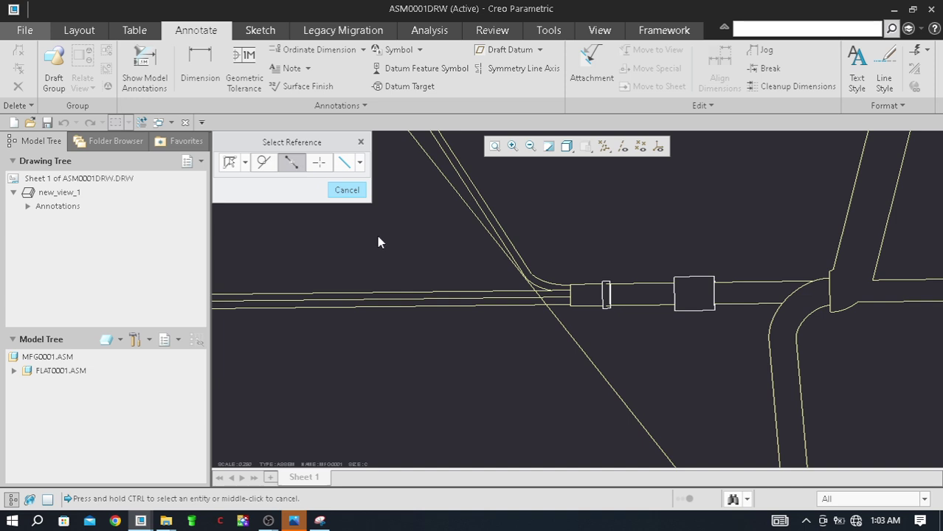
click(571, 305)
scroll(569, 300, down, 3)
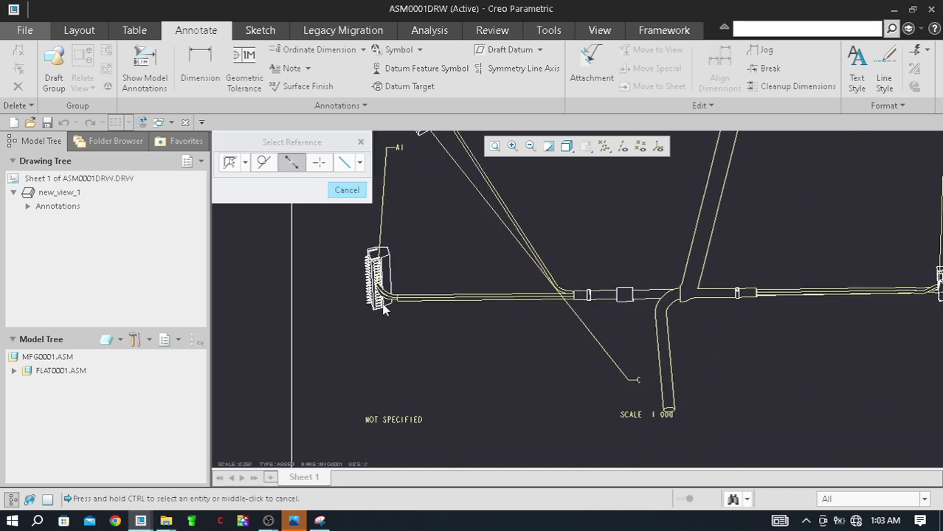
scroll(383, 309, down, 2)
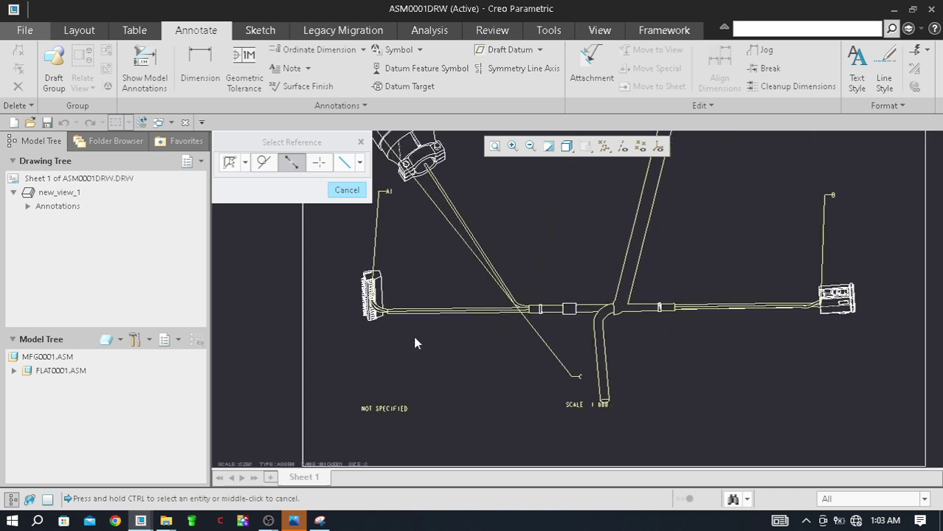
scroll(545, 334, up, 3)
scroll(533, 290, up, 2)
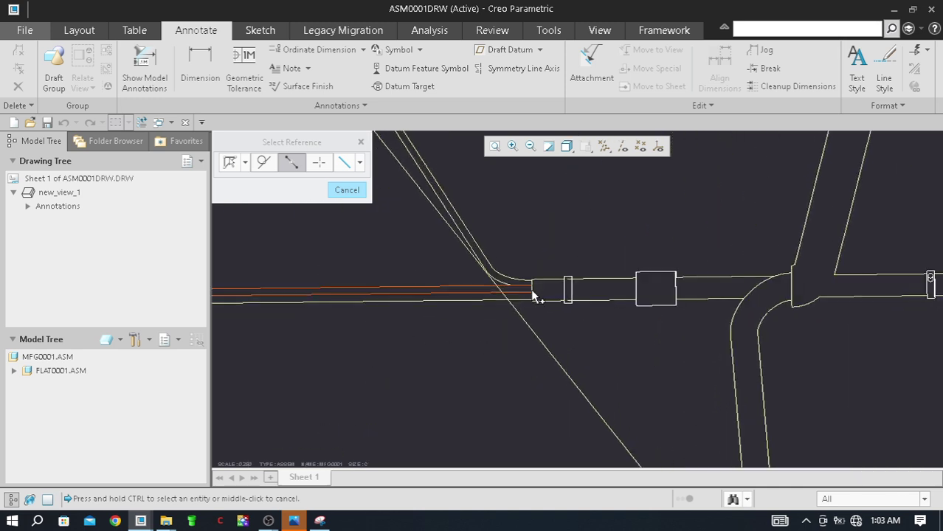
scroll(532, 292, up, 2)
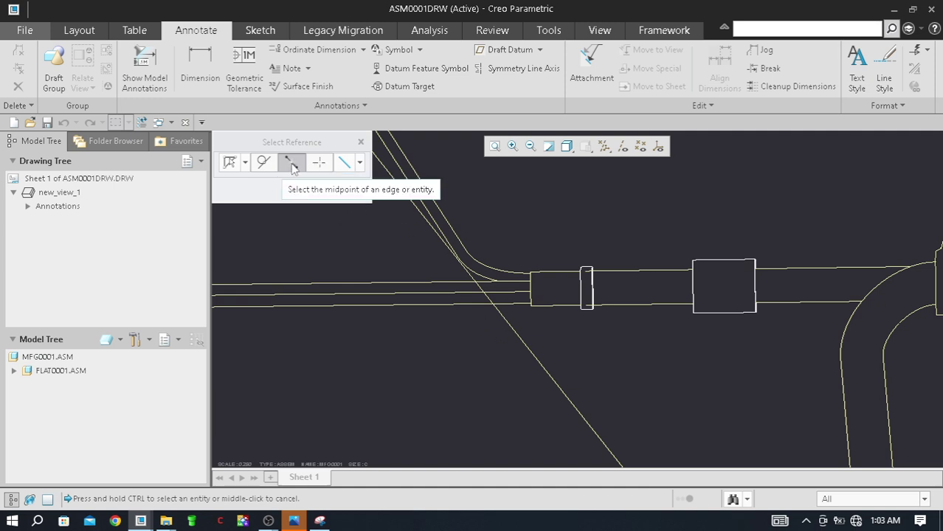
click(293, 164)
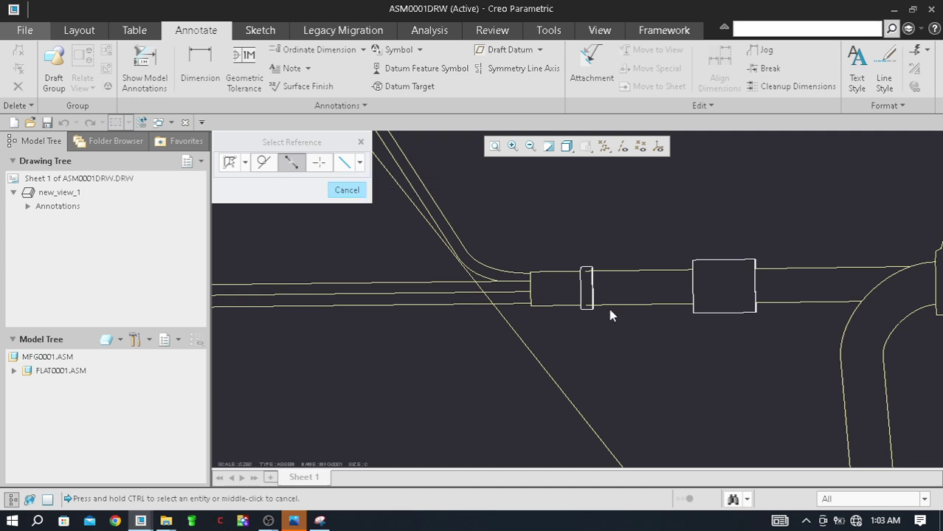
scroll(536, 291, up, 2)
scroll(535, 290, up, 2)
scroll(533, 350, down, 4)
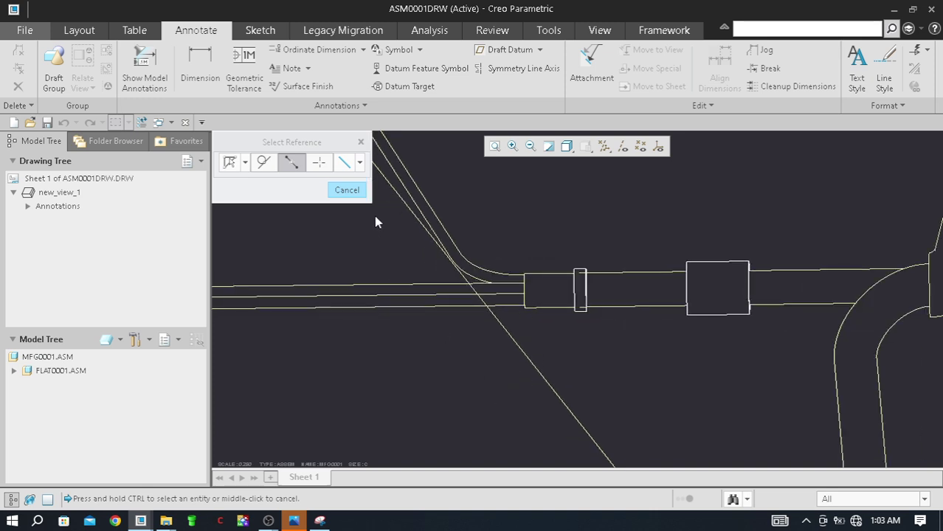
click(319, 163)
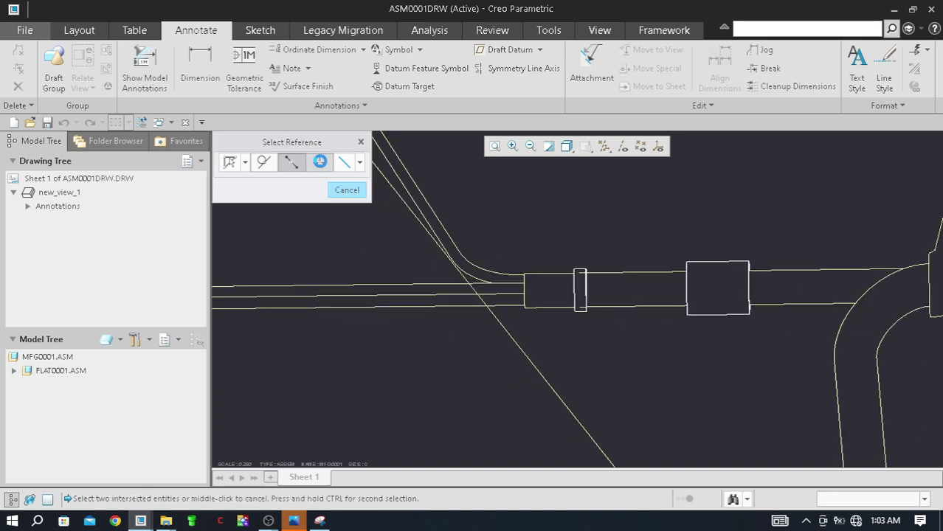
click(499, 295)
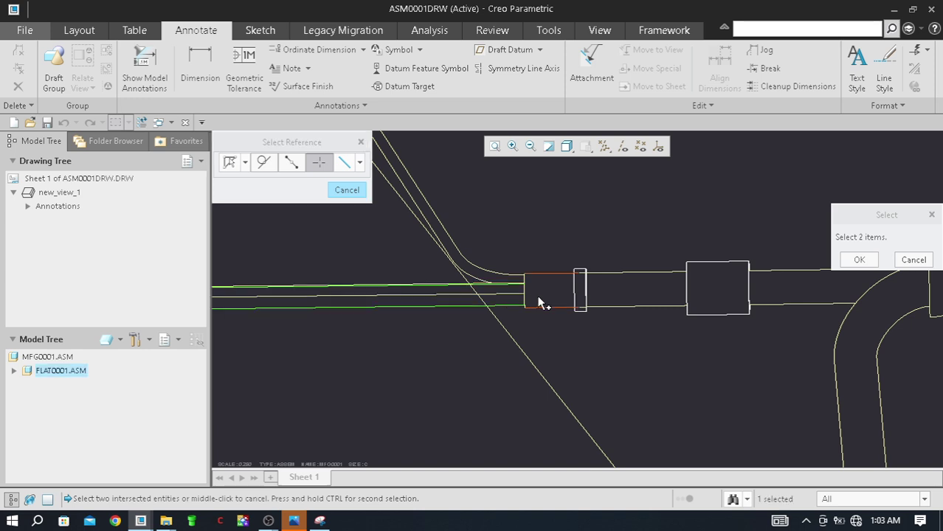
click(537, 296)
scroll(494, 275, down, 2)
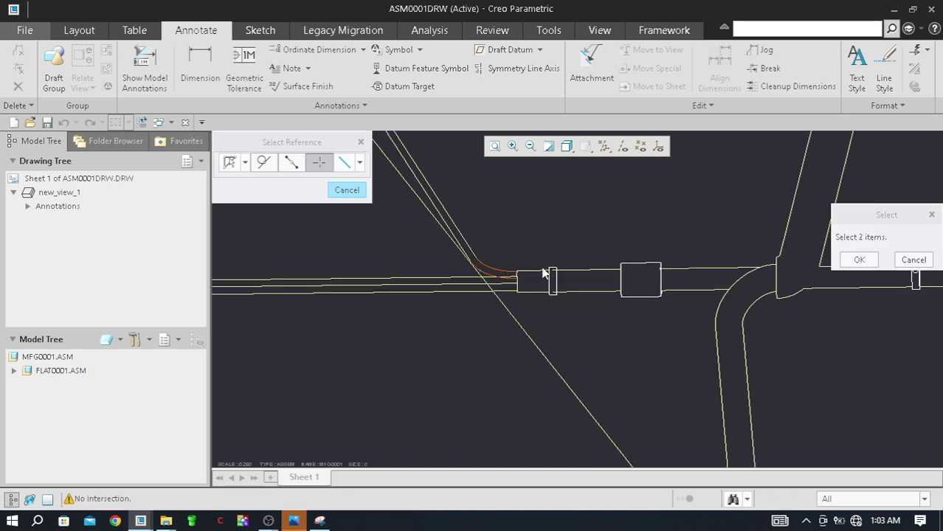
click(859, 260)
scroll(507, 278, down, 2)
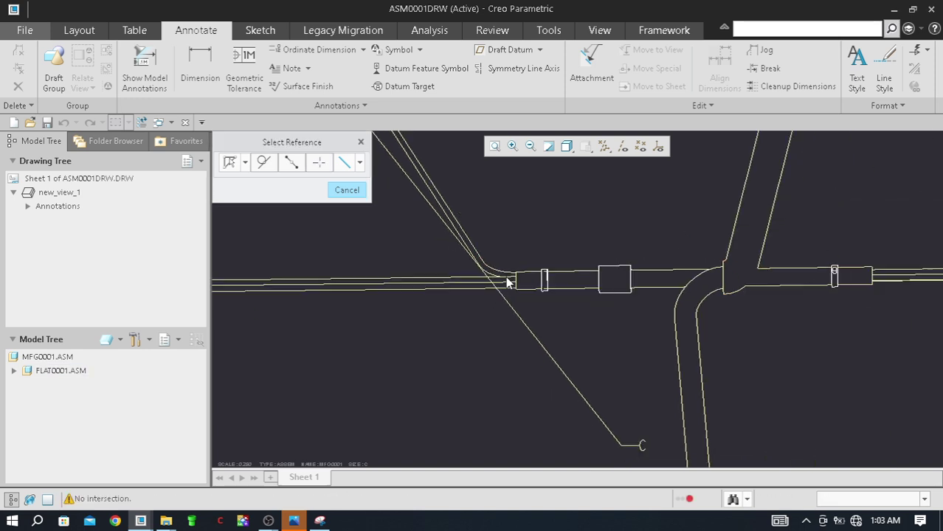
scroll(502, 279, down, 1)
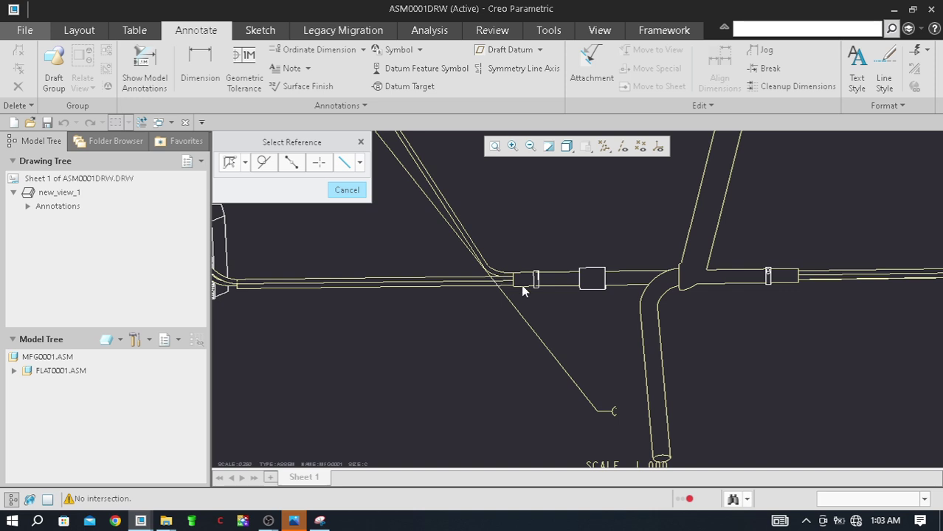
scroll(522, 290, down, 1)
click(229, 162)
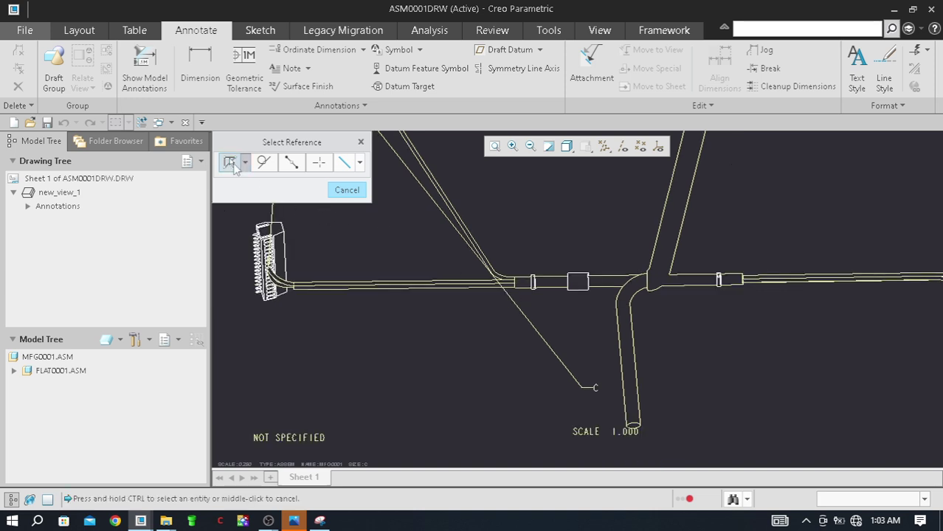
scroll(260, 275, up, 1)
scroll(254, 295, up, 1)
scroll(255, 295, up, 1)
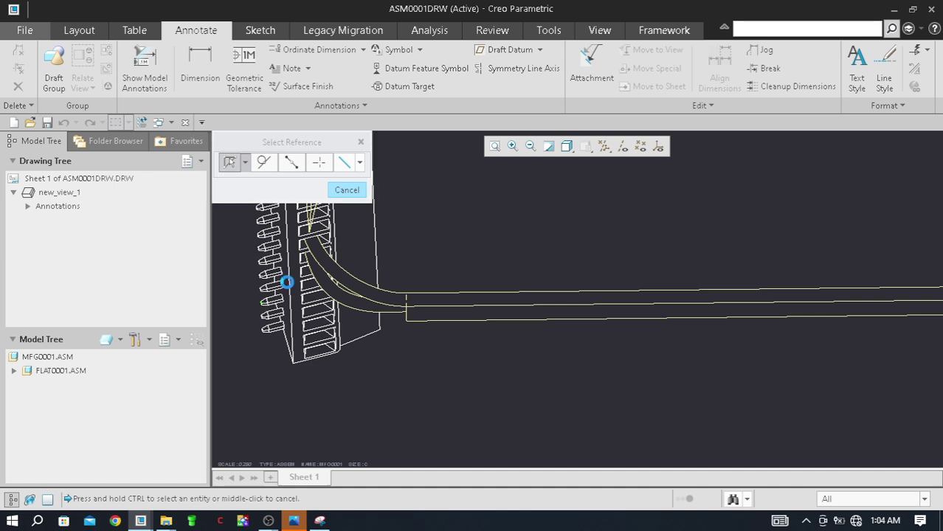
scroll(273, 299, down, 1)
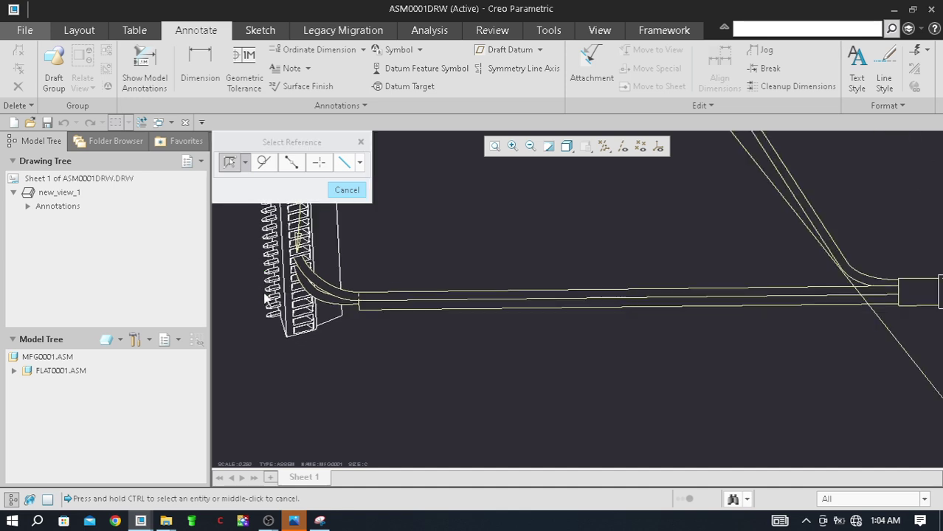
scroll(254, 295, down, 3)
scroll(533, 326, down, 1)
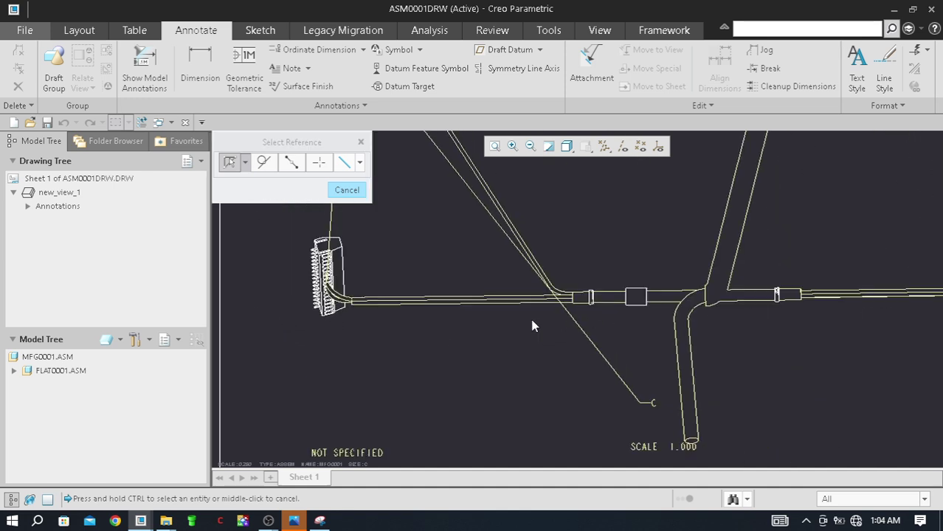
scroll(594, 313, up, 2)
scroll(590, 309, up, 1)
scroll(583, 311, up, 1)
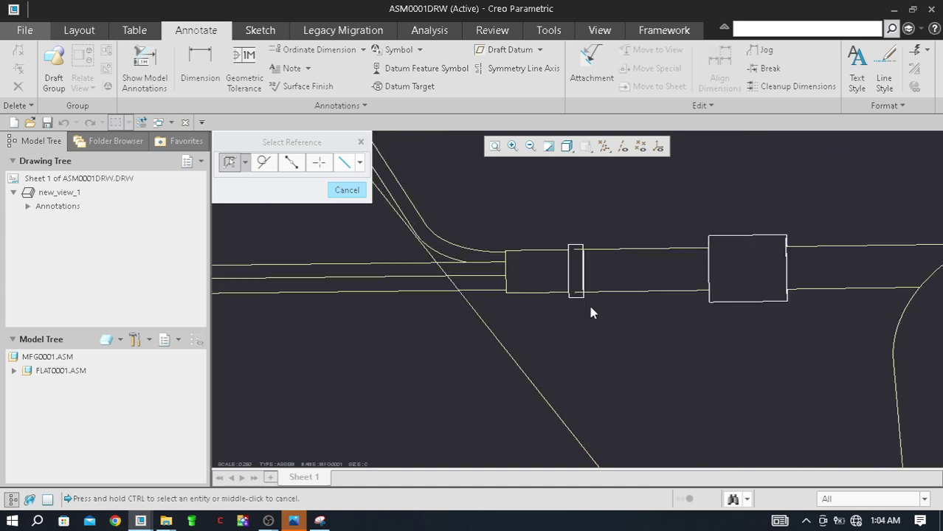
Pick the clip's top edge by Midpoint, preview the 5.35 dimension, then cancel it
click(292, 164)
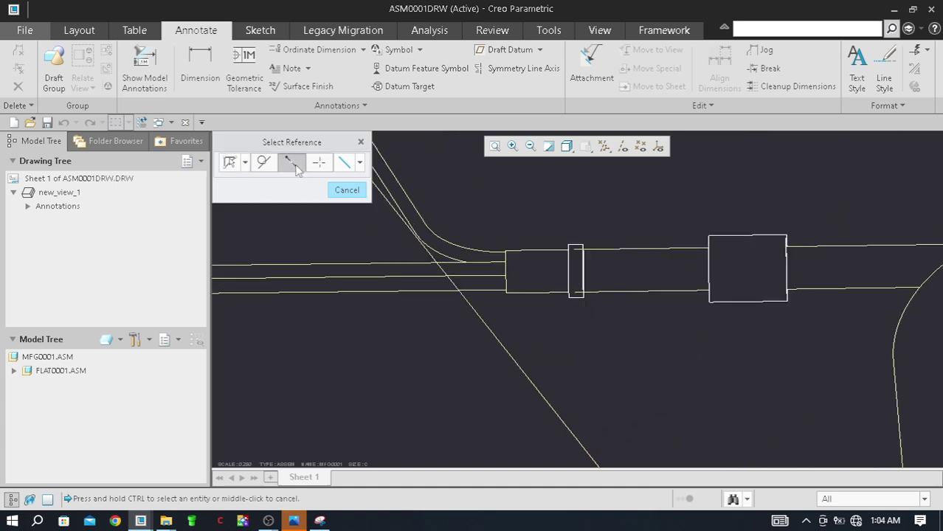
click(580, 249)
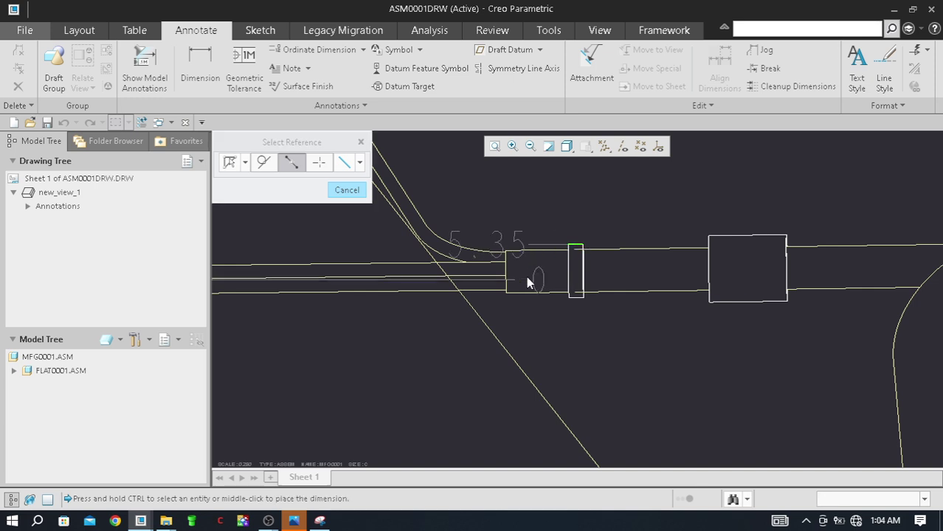
scroll(500, 295, down, 1)
scroll(499, 296, down, 1)
scroll(461, 283, down, 2)
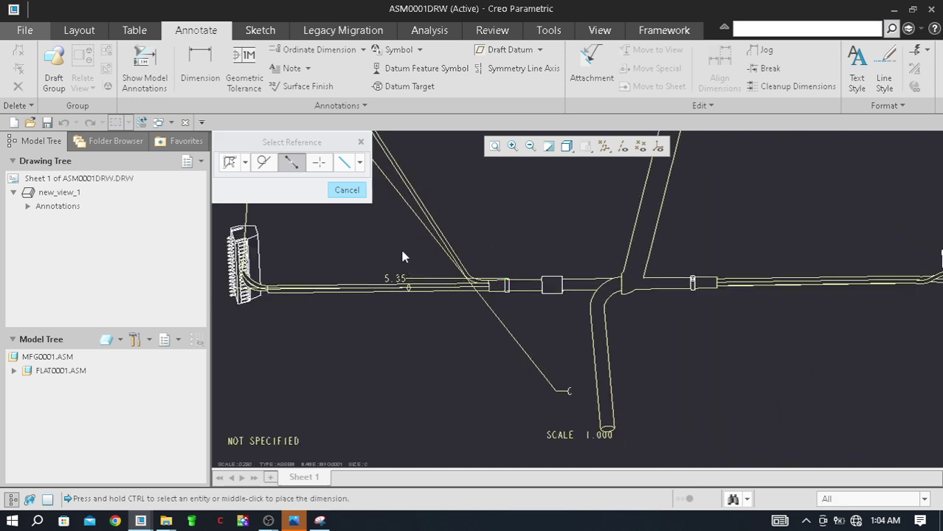
scroll(511, 308, down, 2)
scroll(459, 288, up, 1)
scroll(403, 252, down, 1)
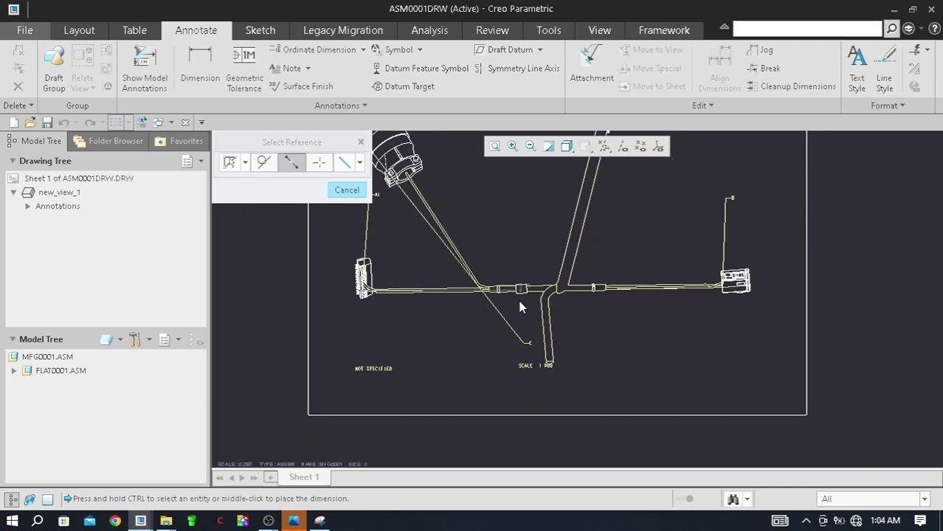
middle_click(464, 304)
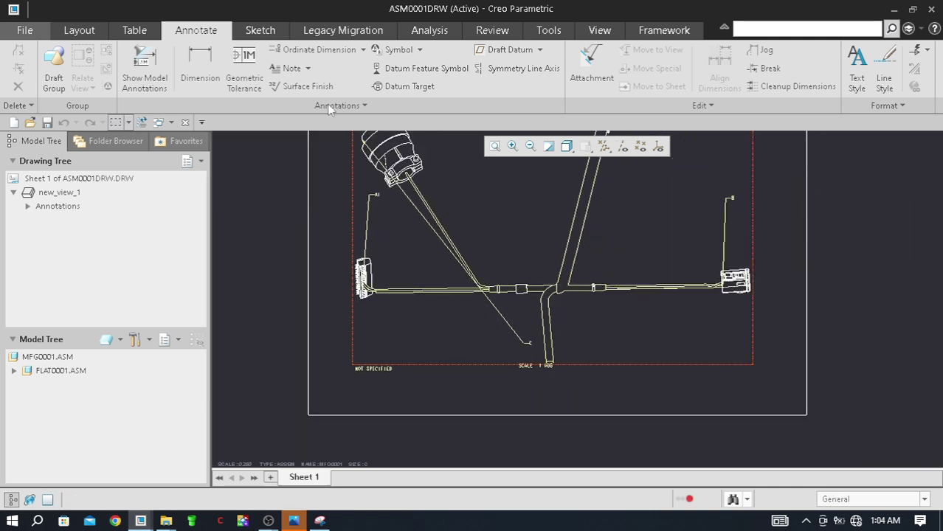
Start an ordinate dimension with its 0 baseline on the right connector's edge
click(317, 49)
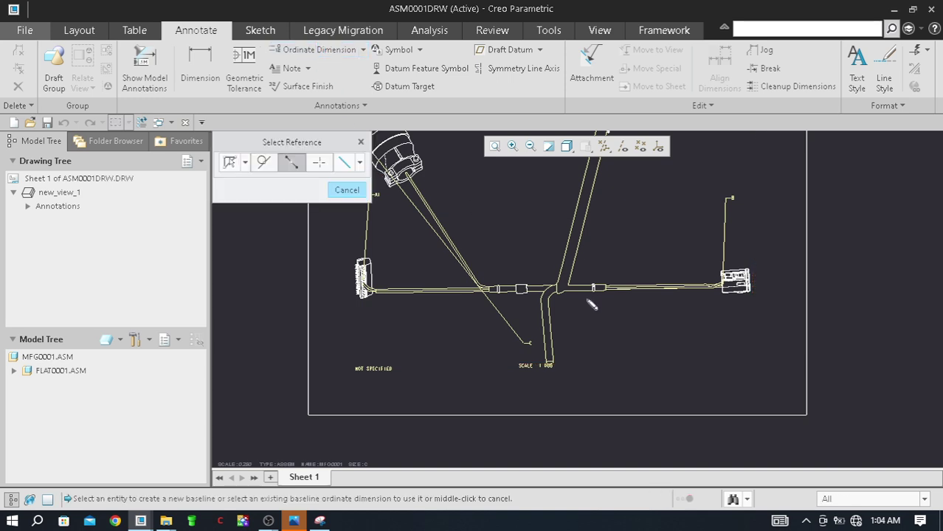
scroll(751, 292, up, 1)
scroll(752, 291, up, 1)
scroll(751, 292, up, 1)
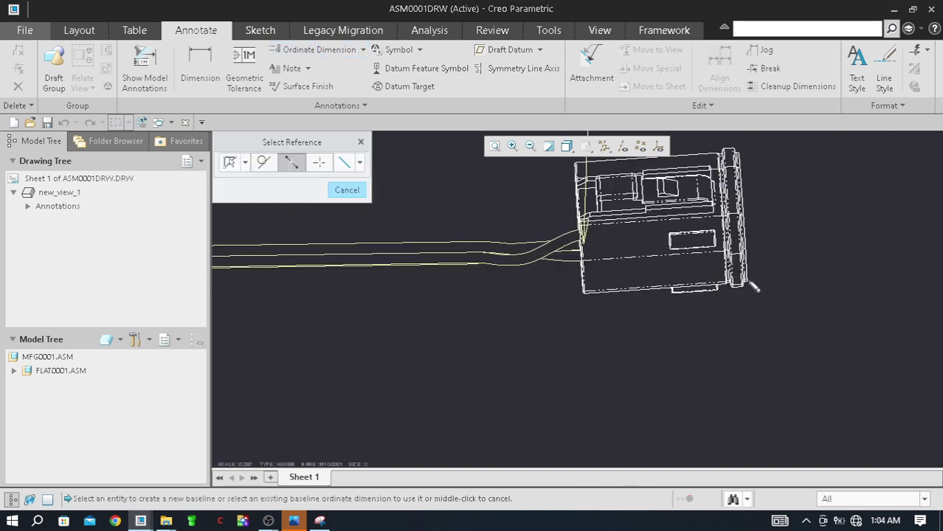
scroll(754, 283, up, 1)
scroll(767, 272, down, 1)
scroll(793, 261, down, 1)
scroll(799, 273, down, 2)
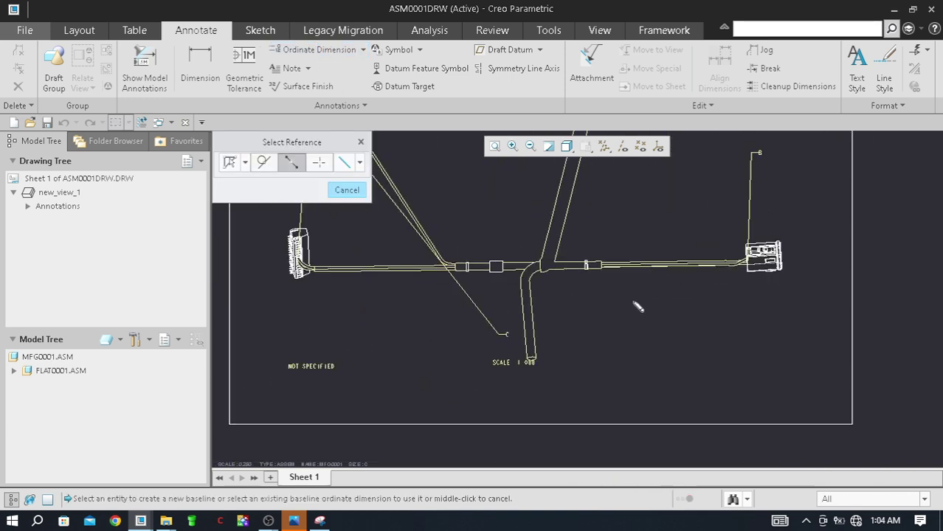
scroll(778, 265, up, 2)
scroll(777, 264, up, 1)
scroll(776, 264, up, 2)
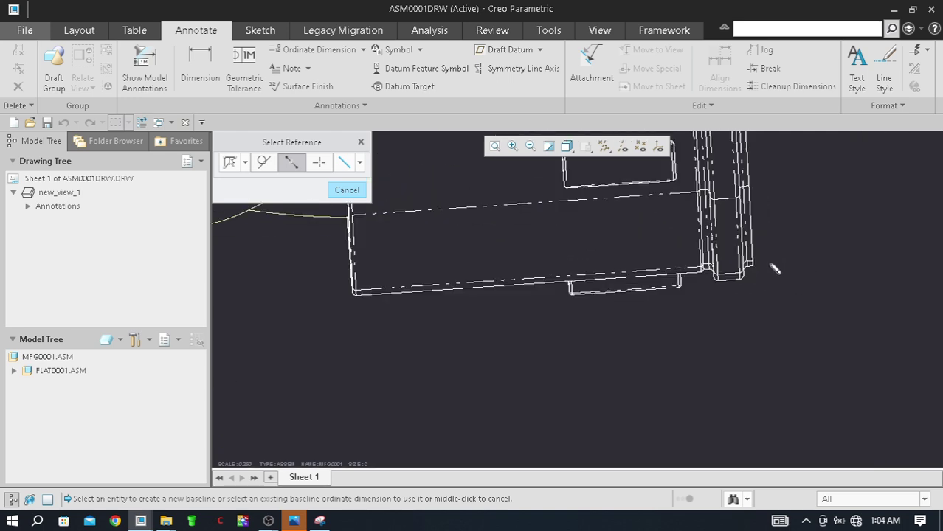
scroll(771, 264, up, 1)
click(748, 258)
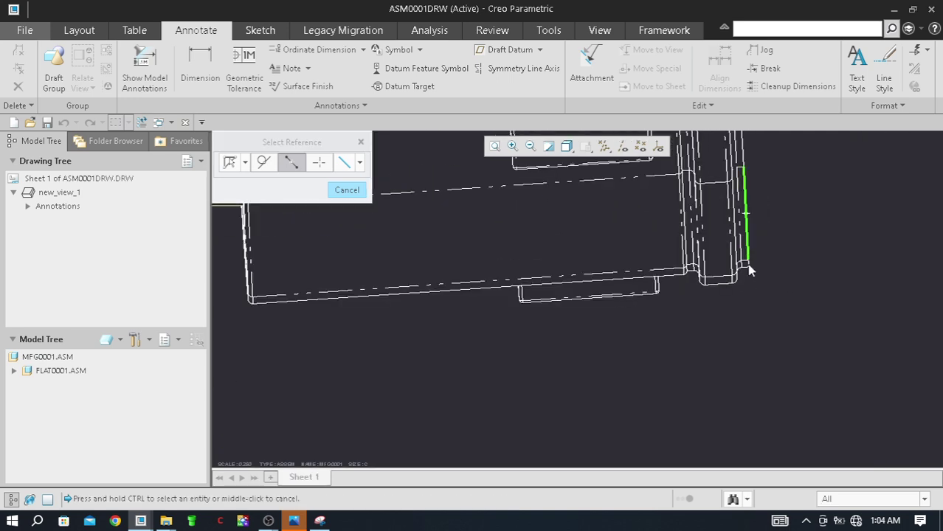
scroll(745, 267, down, 1)
scroll(737, 295, down, 2)
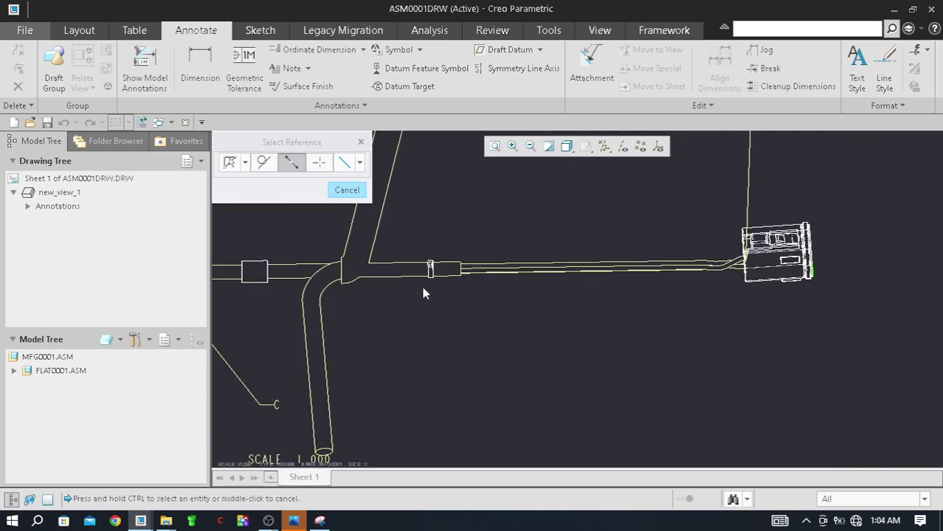
scroll(428, 280, up, 3)
scroll(440, 281, up, 3)
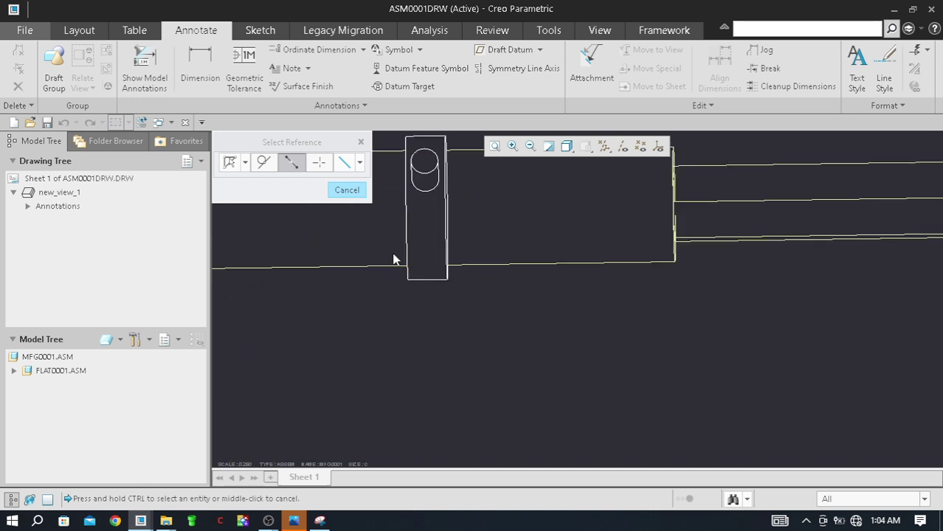
Dimension the nearest clip's bottom edge at 175.35 from that baseline and finish
click(428, 280)
scroll(431, 277, down, 1)
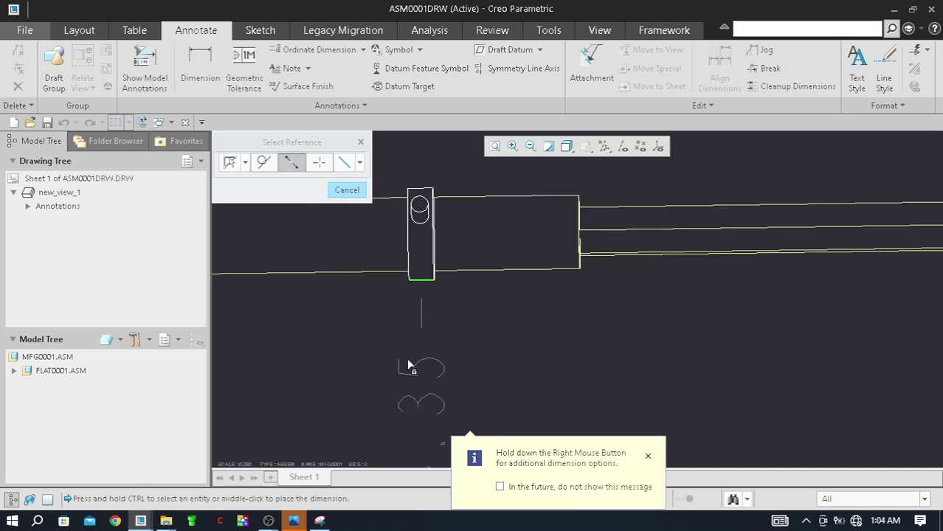
scroll(445, 258, down, 1)
scroll(445, 258, down, 2)
scroll(439, 296, down, 2)
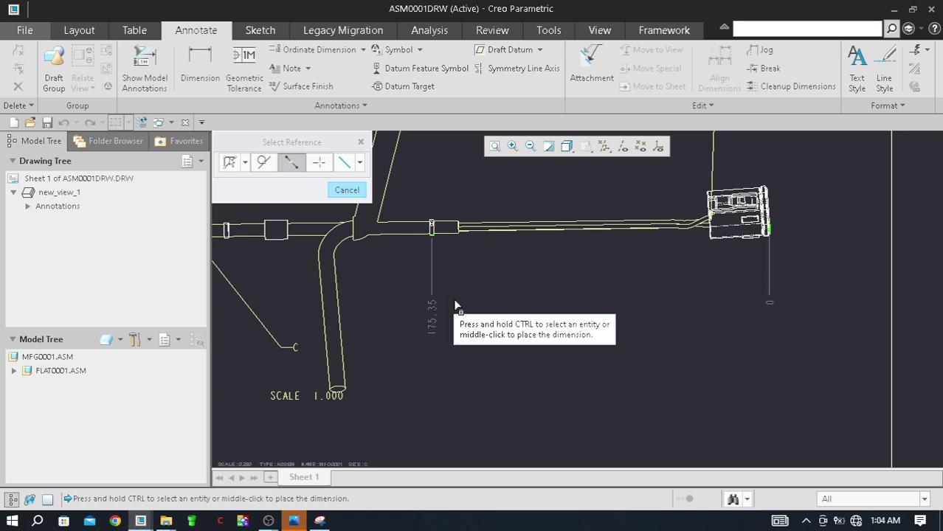
key(Escape)
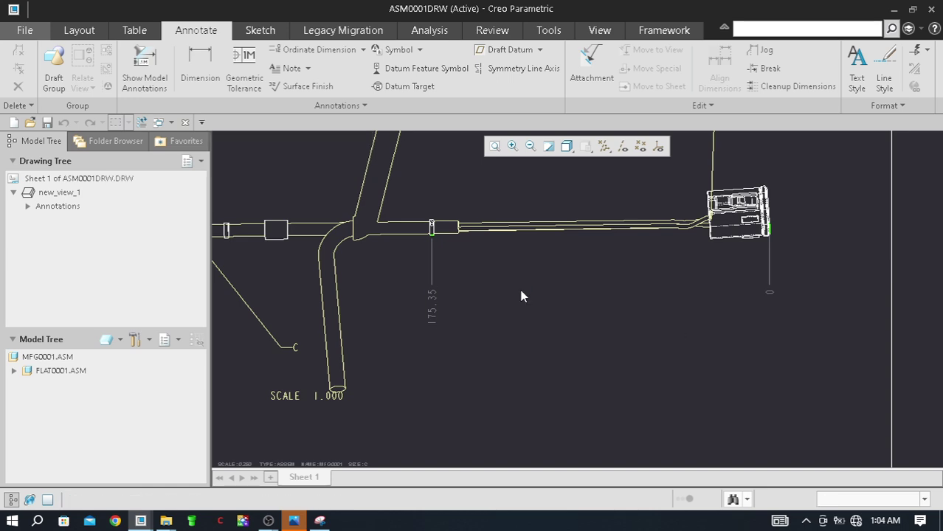
scroll(669, 253, down, 4)
scroll(638, 277, down, 2)
scroll(502, 262, up, 3)
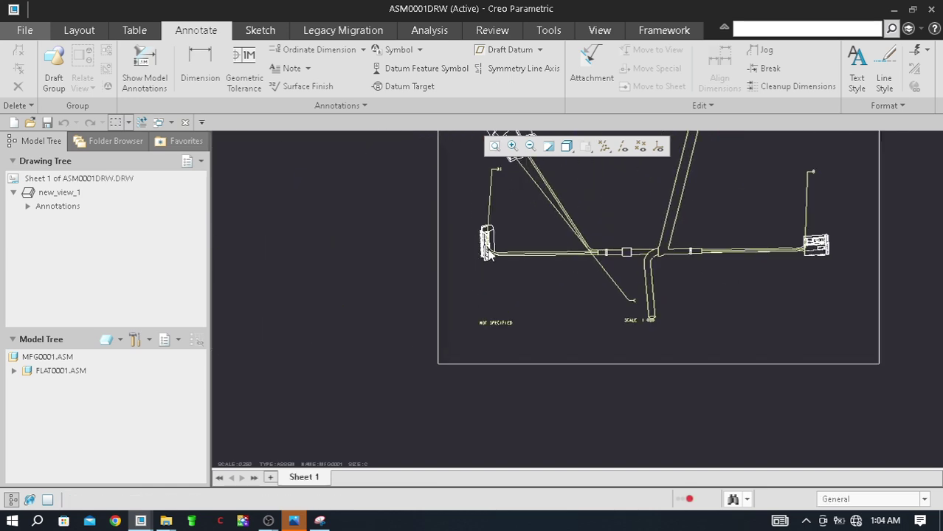
scroll(480, 266, up, 3)
scroll(472, 270, up, 3)
scroll(332, 244, down, 2)
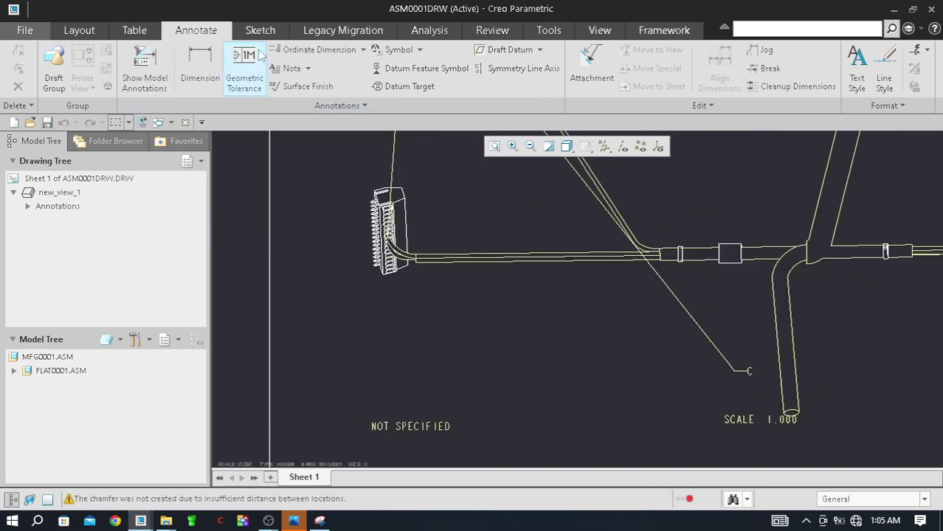
Start a new ordinate dimension set with its baseline on the left connector's pin edge
click(306, 50)
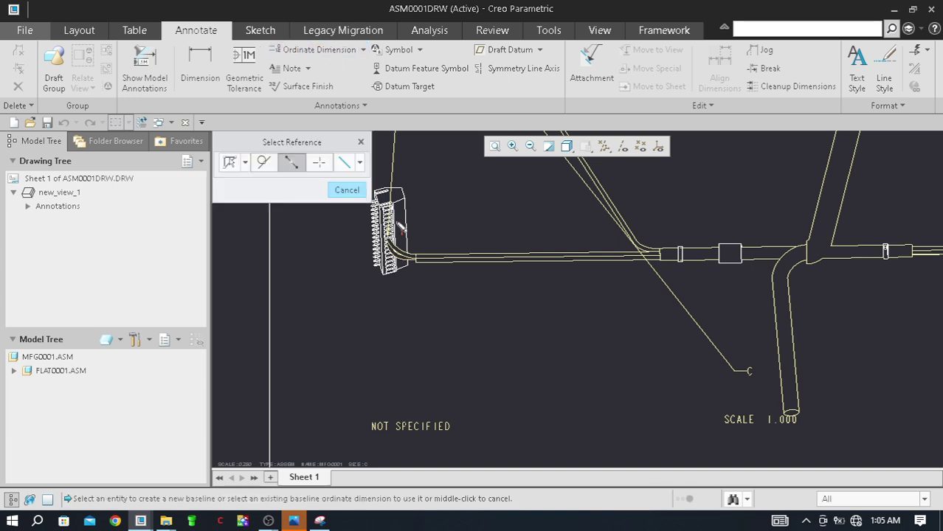
scroll(387, 233, up, 2)
scroll(391, 236, up, 2)
scroll(413, 290, down, 2)
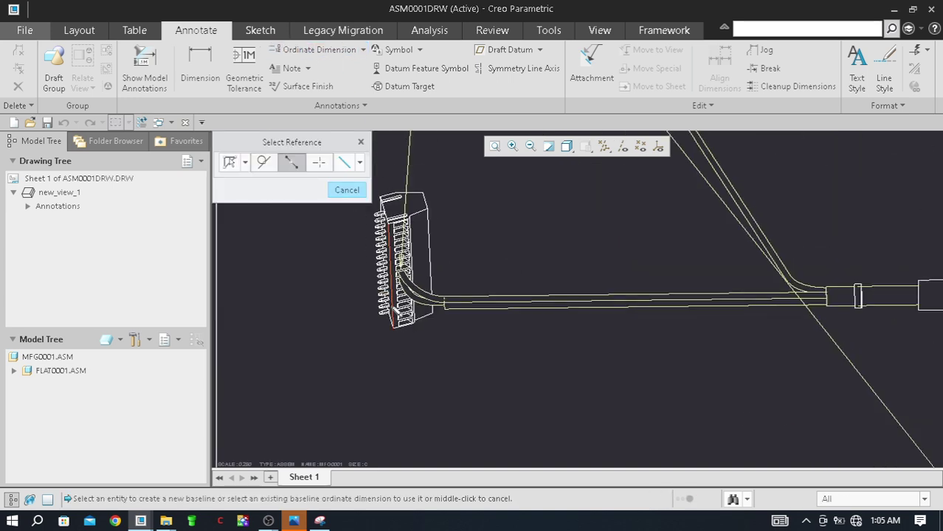
scroll(391, 287, up, 2)
scroll(381, 288, up, 2)
scroll(381, 287, up, 1)
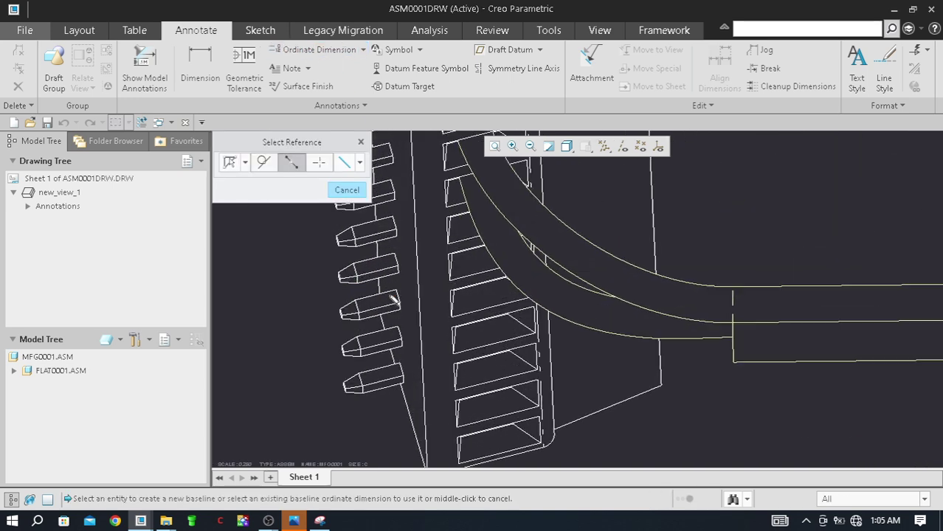
scroll(381, 287, up, 2)
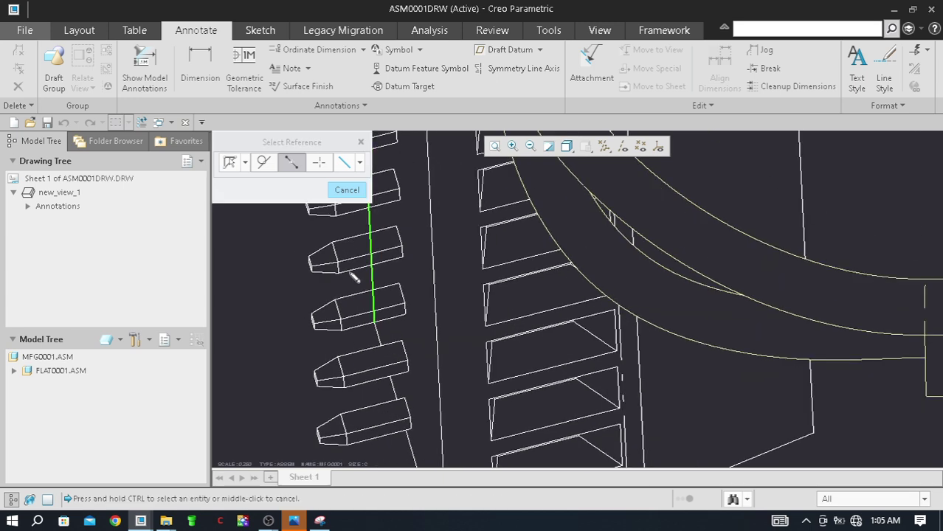
scroll(369, 277, up, 2)
scroll(376, 287, up, 2)
scroll(391, 299, up, 2)
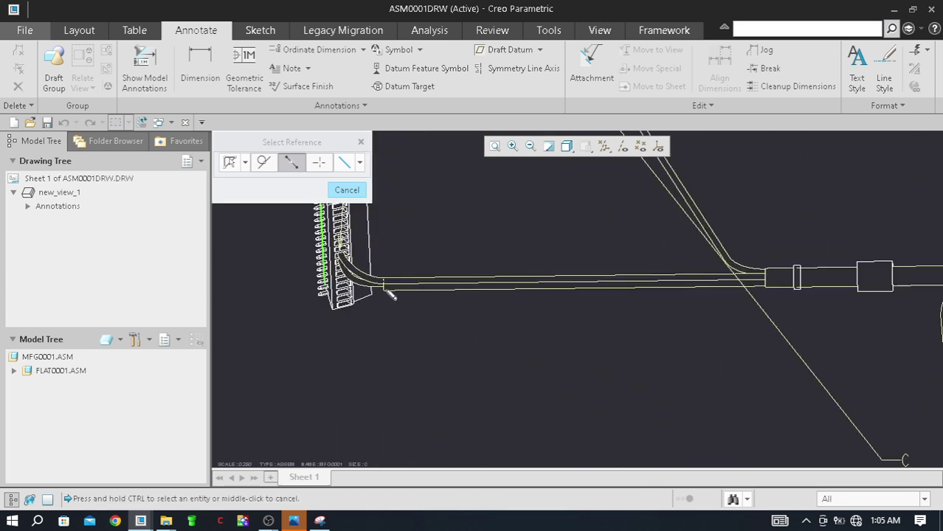
scroll(391, 293, up, 2)
scroll(389, 294, up, 2)
scroll(677, 295, down, 2)
scroll(684, 298, down, 2)
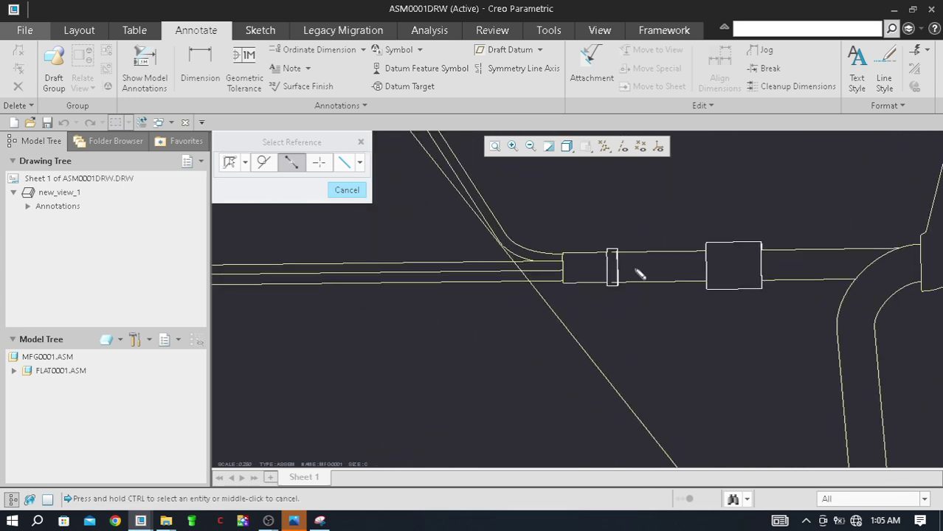
scroll(639, 274, down, 2)
scroll(602, 250, down, 2)
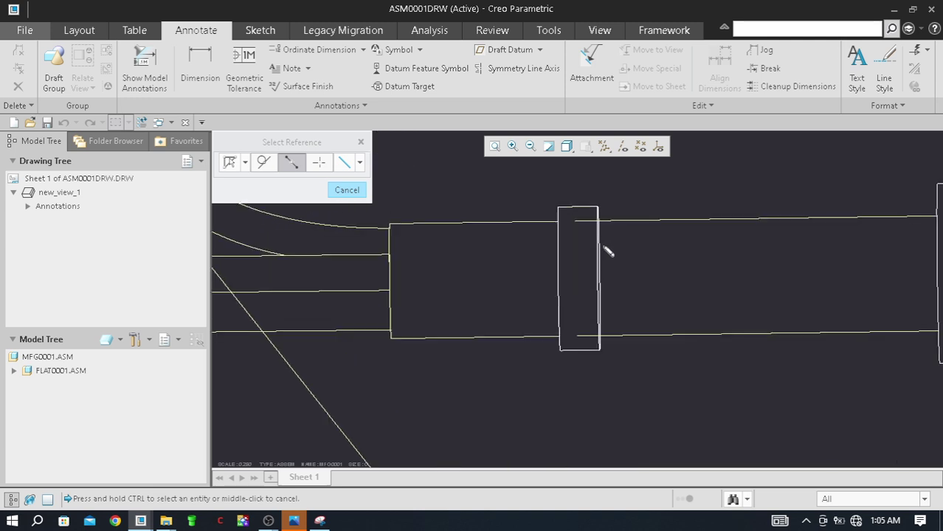
Dimension the first clip at 157.94 from the left baseline
click(583, 212)
scroll(435, 256, up, 1)
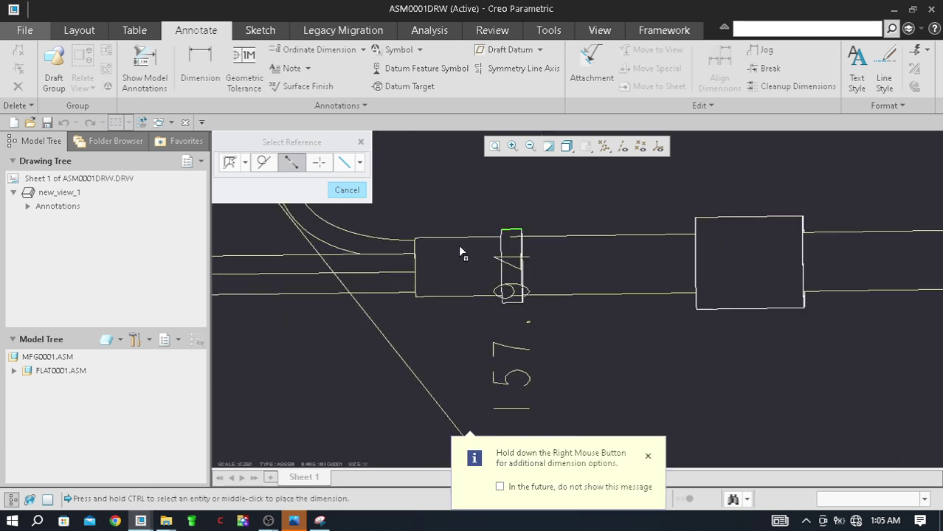
scroll(458, 244, up, 2)
scroll(486, 243, up, 2)
scroll(398, 332, up, 1)
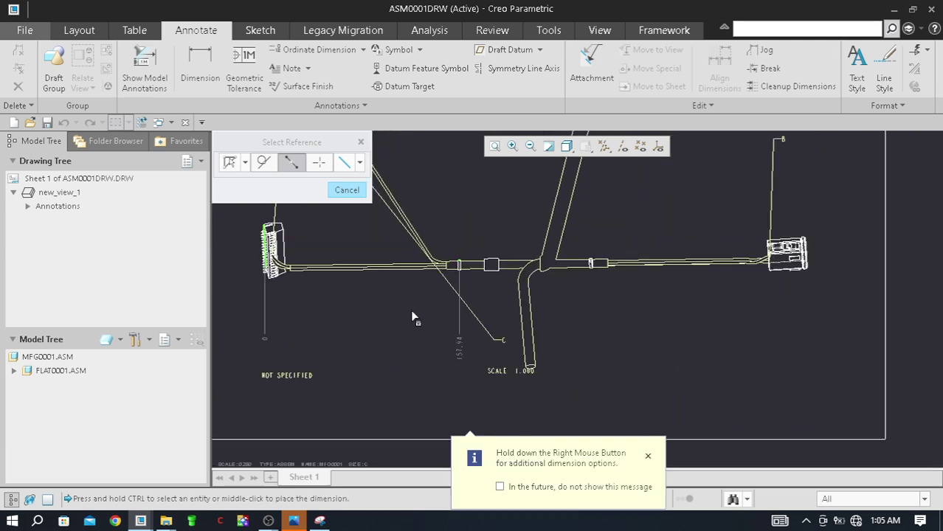
scroll(424, 310, up, 1)
scroll(472, 284, down, 1)
scroll(467, 275, down, 1)
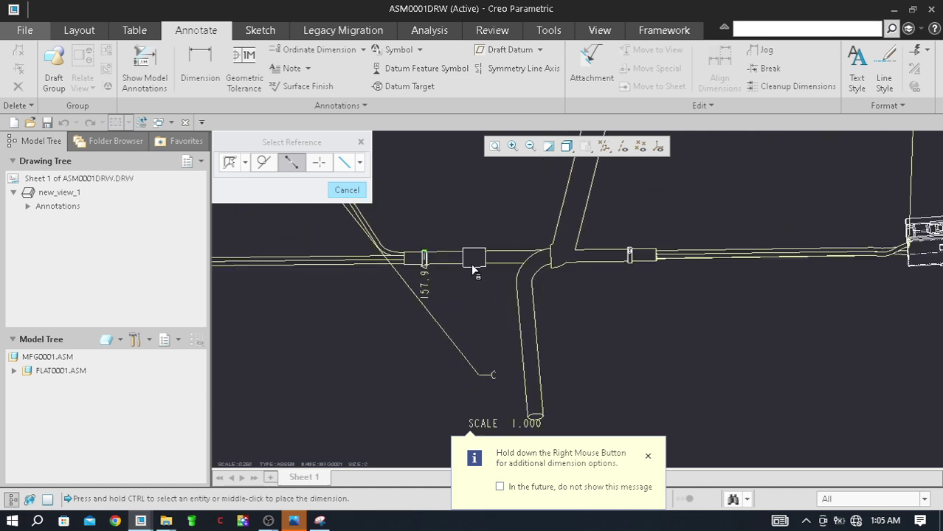
scroll(470, 270, down, 2)
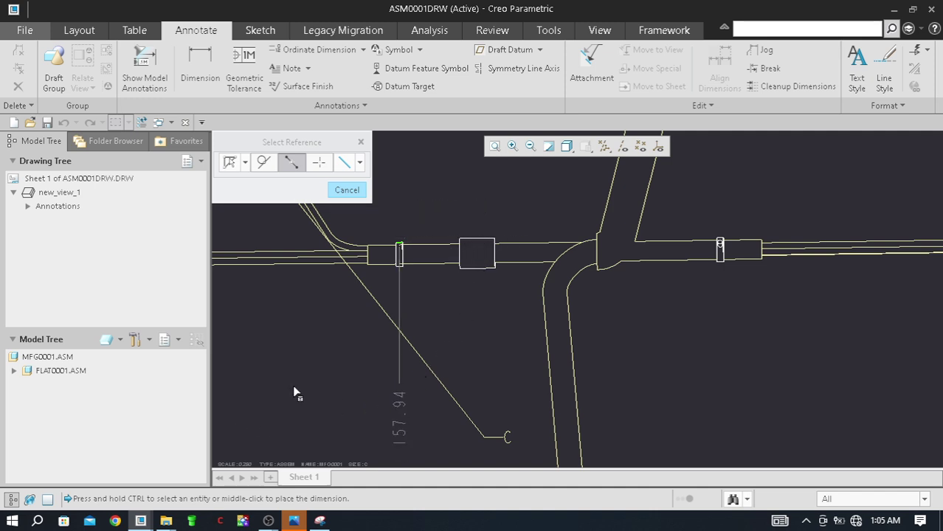
Dimension the box's bottom edge at 183.97 from the same baseline
ctrl+click(480, 268)
scroll(476, 277, down, 2)
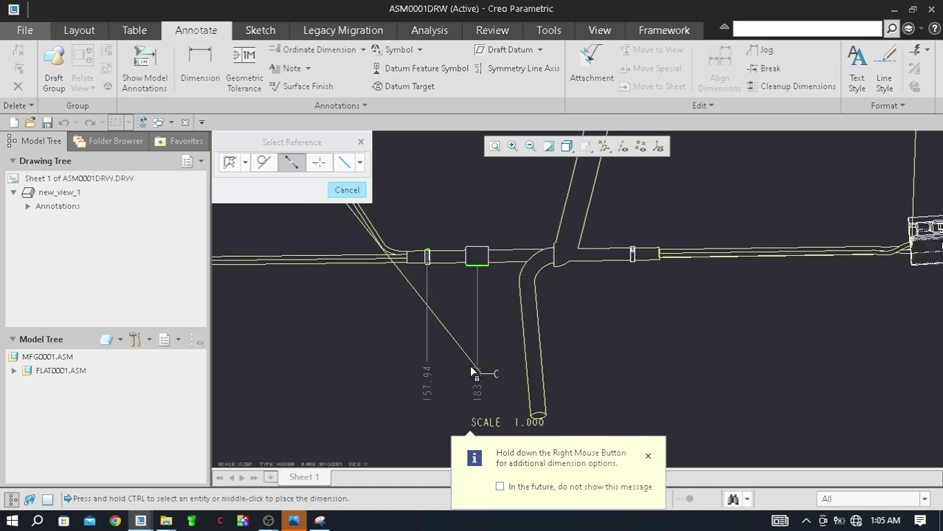
scroll(443, 318, down, 2)
scroll(404, 312, down, 1)
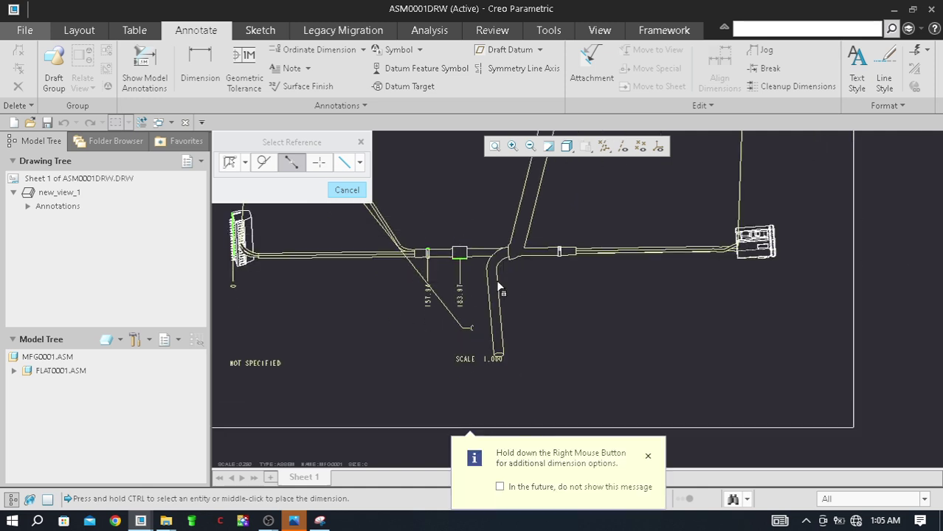
scroll(531, 274, down, 1)
scroll(532, 279, down, 1)
scroll(527, 273, up, 3)
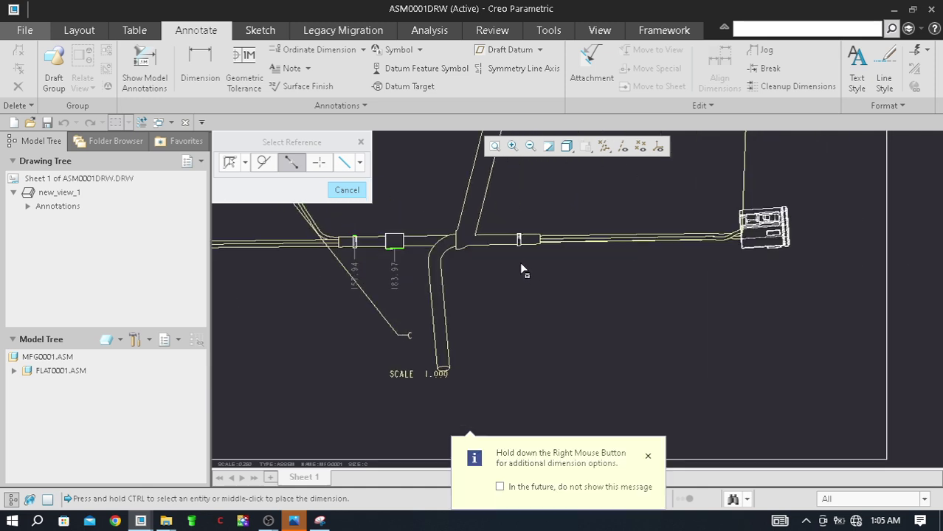
scroll(519, 258, up, 3)
scroll(509, 227, down, 4)
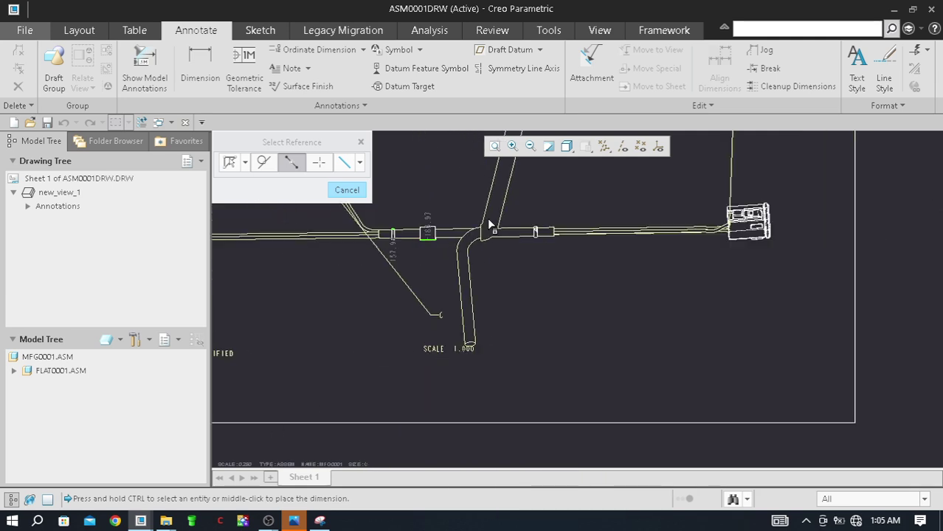
scroll(488, 236, up, 1)
scroll(493, 245, up, 1)
scroll(489, 254, down, 3)
scroll(509, 240, down, 1)
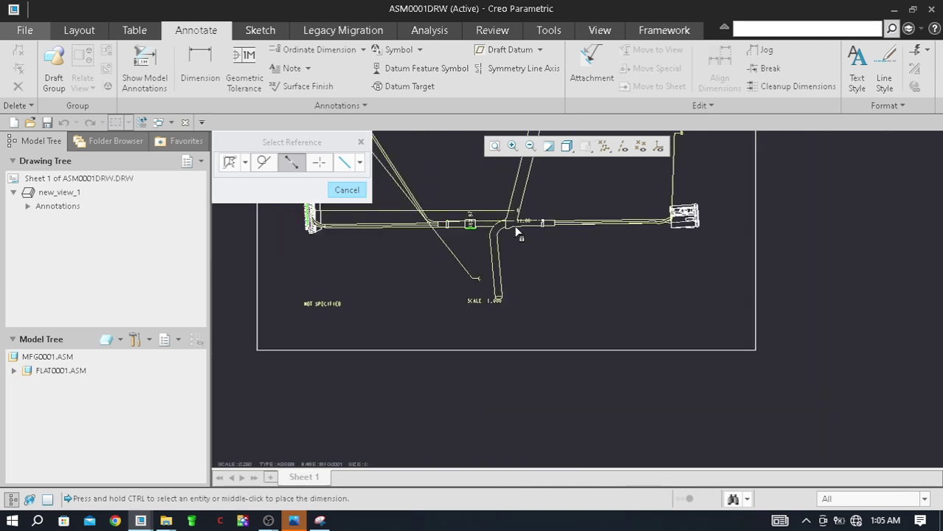
scroll(518, 233, up, 1)
scroll(517, 244, up, 2)
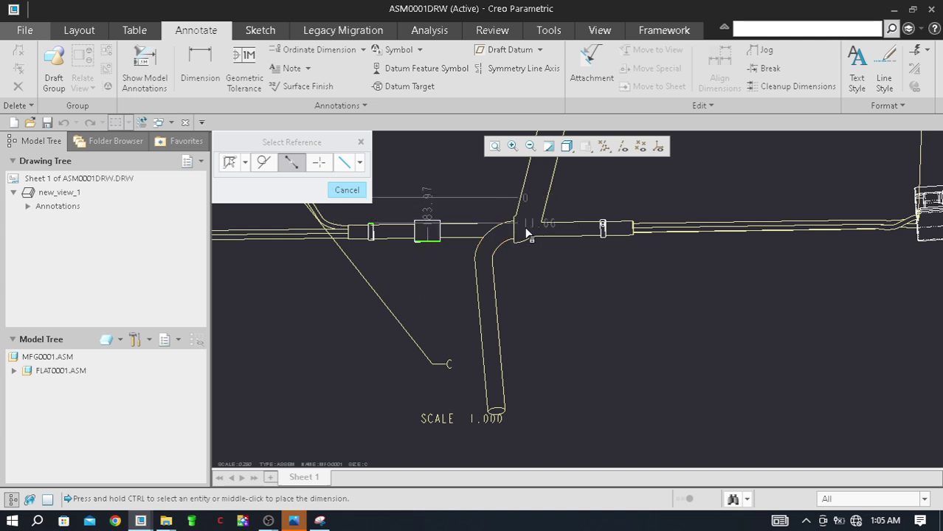
ctrl+click(514, 233)
scroll(490, 231, down, 1)
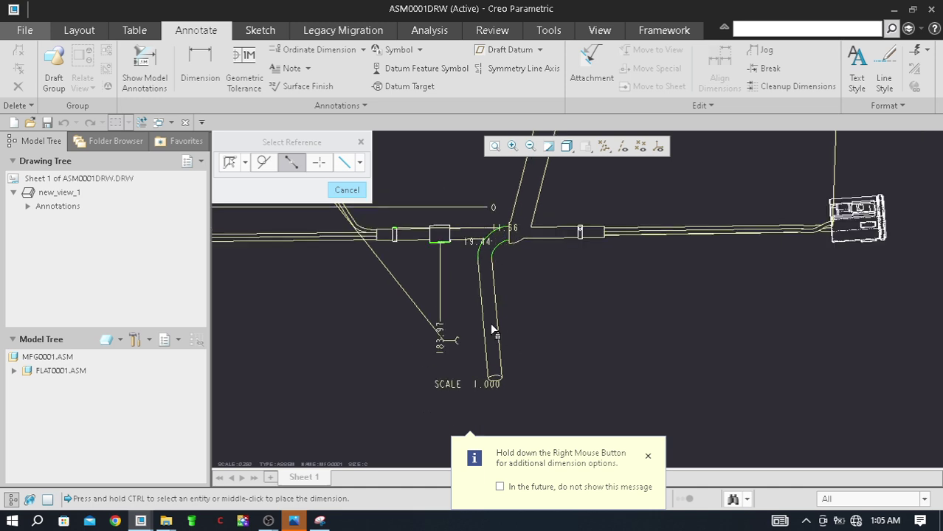
scroll(517, 232, down, 1)
scroll(517, 232, down, 1)
scroll(519, 273, down, 2)
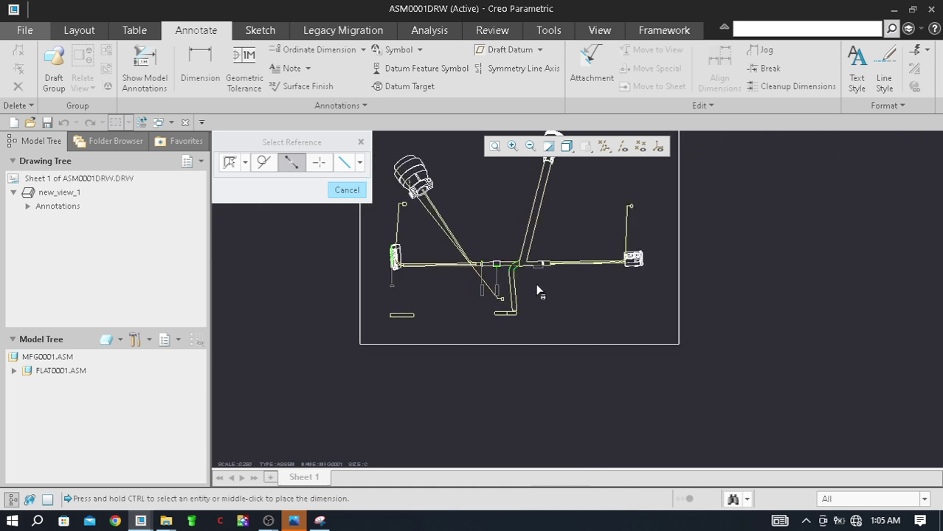
scroll(528, 278, up, 2)
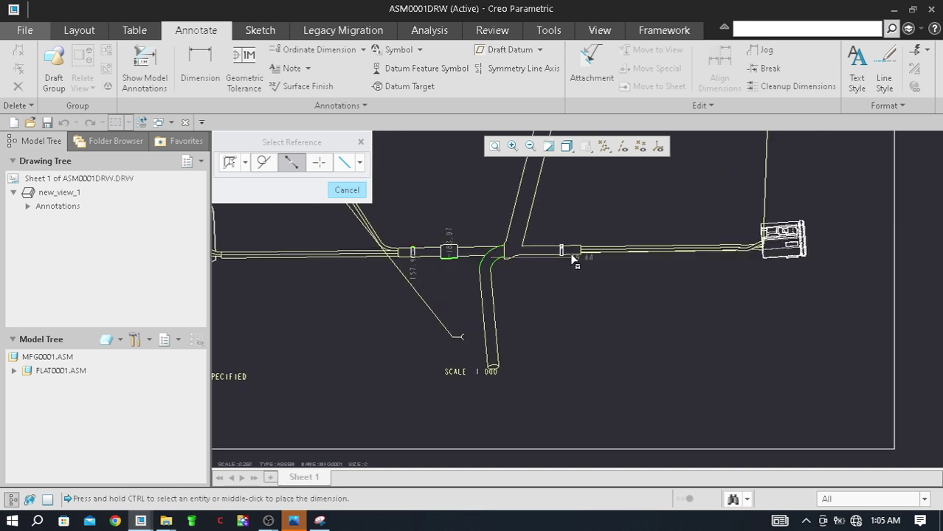
scroll(573, 258, up, 3)
scroll(557, 259, up, 2)
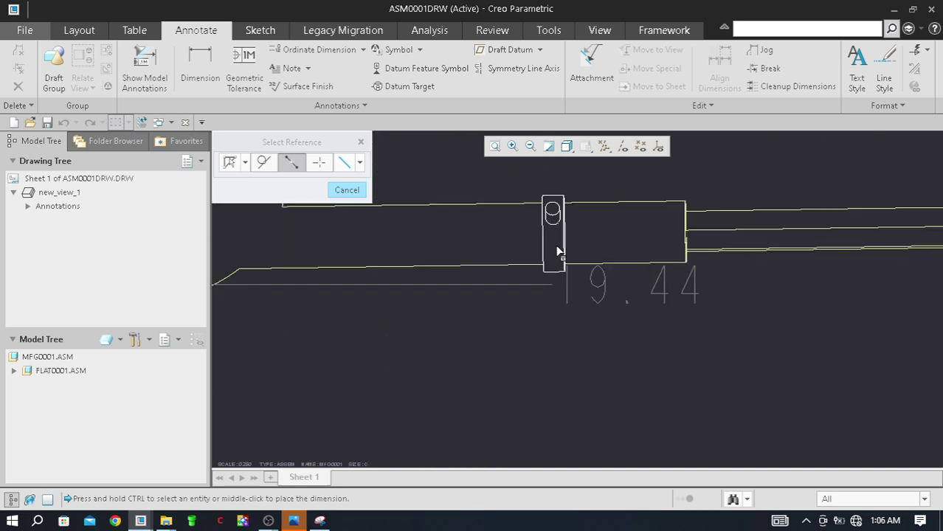
scroll(560, 273, up, 2)
scroll(562, 317, up, 2)
scroll(511, 304, down, 2)
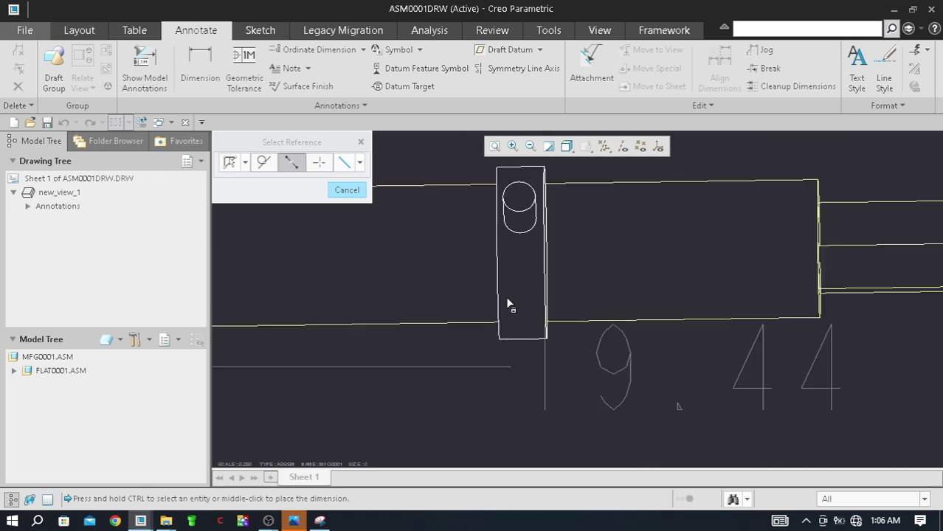
scroll(511, 304, down, 1)
scroll(511, 304, down, 2)
scroll(514, 303, up, 3)
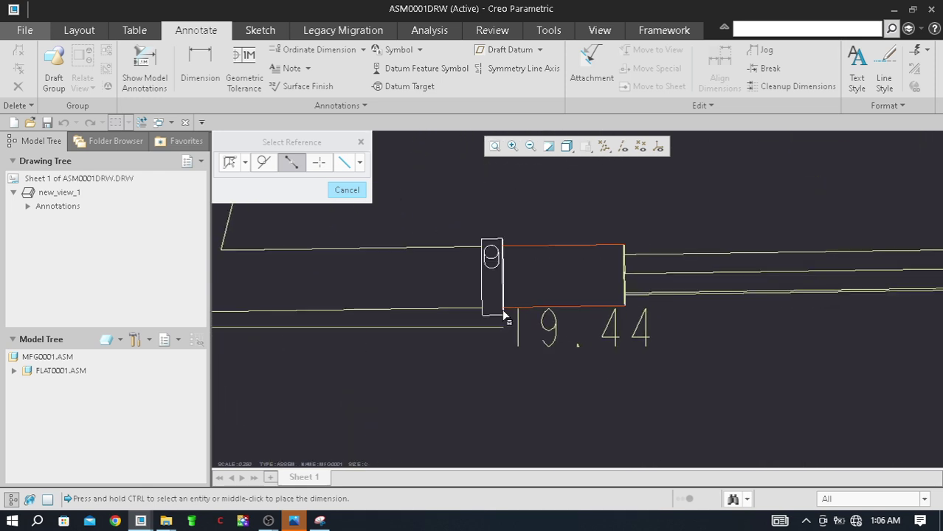
Pick the right-hand bundle clip's edge for the 264.74 ordinate and zoom to the right connector
click(496, 313)
scroll(514, 294, down, 2)
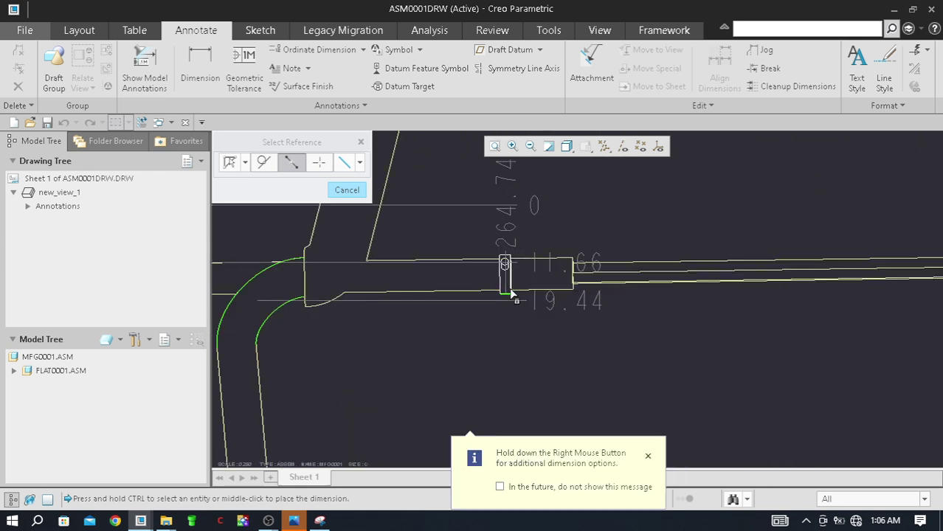
scroll(509, 294, down, 1)
scroll(517, 299, down, 2)
scroll(542, 309, down, 2)
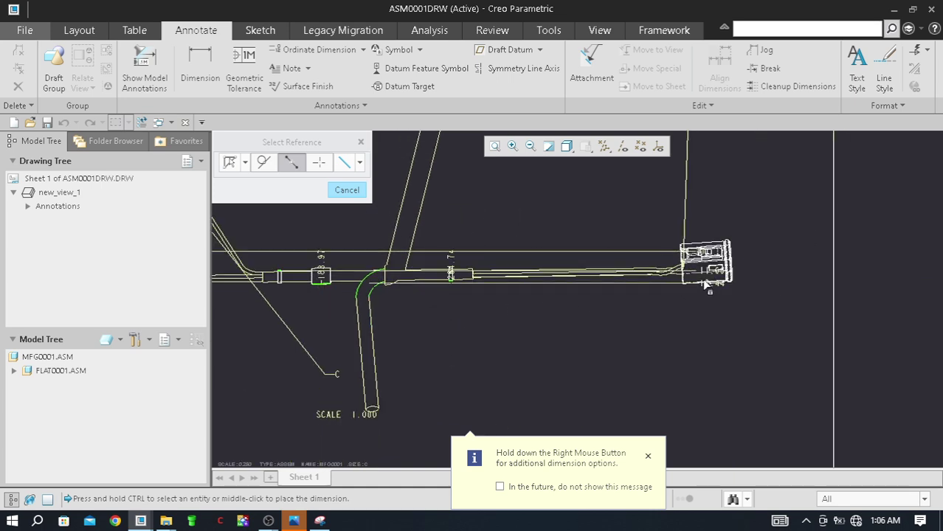
scroll(747, 284, up, 1)
scroll(747, 279, up, 2)
scroll(737, 278, up, 2)
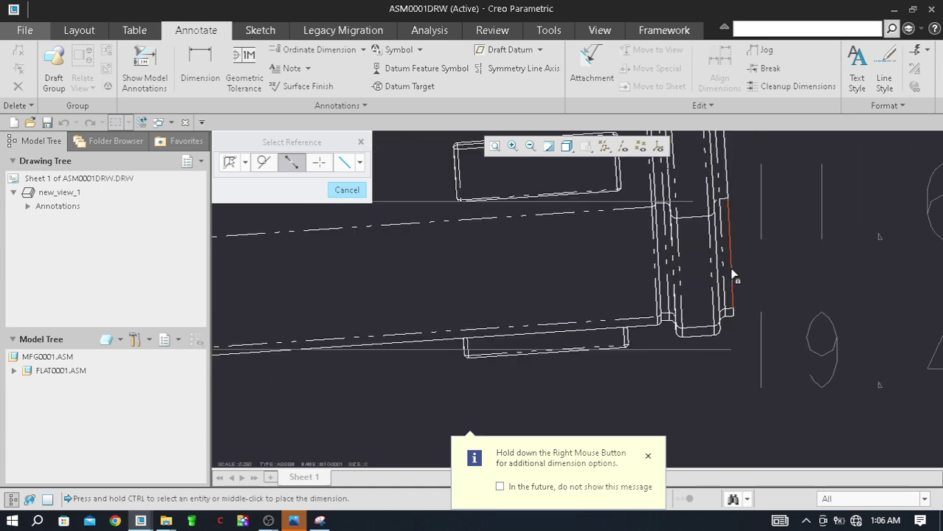
scroll(717, 258, down, 2)
scroll(726, 253, down, 1)
scroll(707, 231, down, 1)
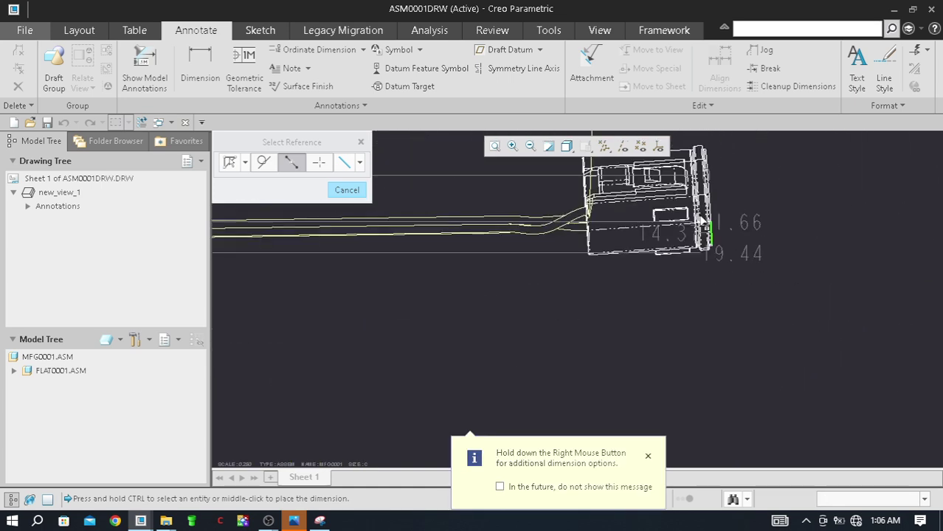
scroll(701, 228, down, 2)
scroll(693, 225, down, 2)
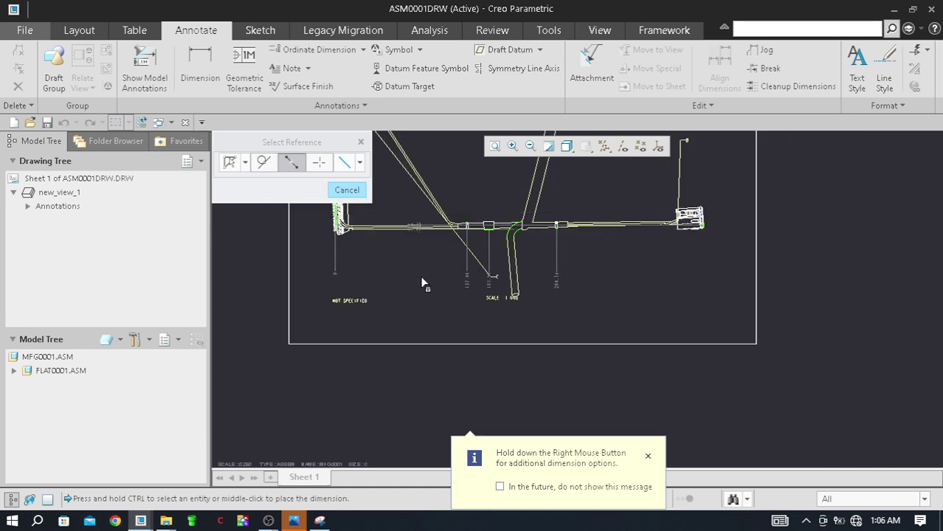
Place the 440.09 ordinate to the far connector and zoom to review all ordinates
middle_click(696, 265)
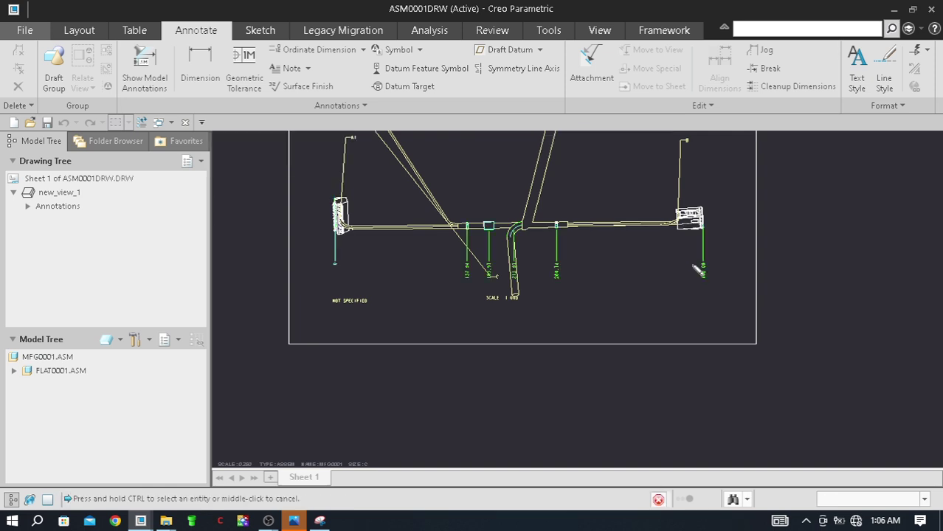
scroll(517, 234, down, 2)
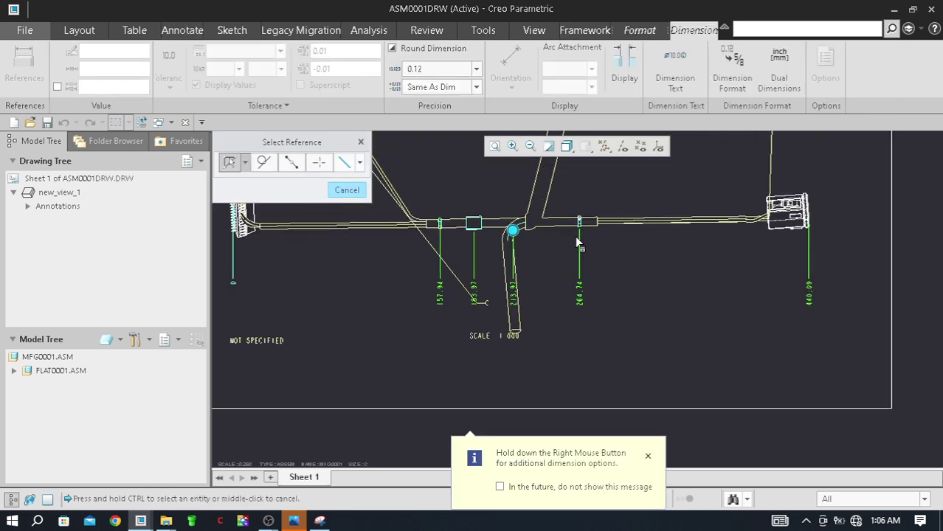
scroll(583, 236, down, 2)
scroll(560, 237, up, 1)
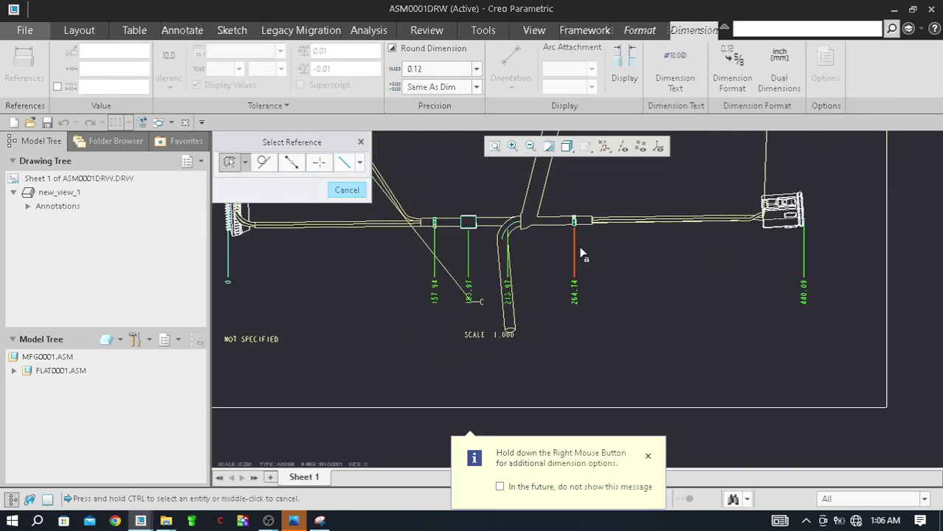
scroll(581, 257, up, 1)
scroll(590, 257, up, 1)
scroll(366, 234, down, 1)
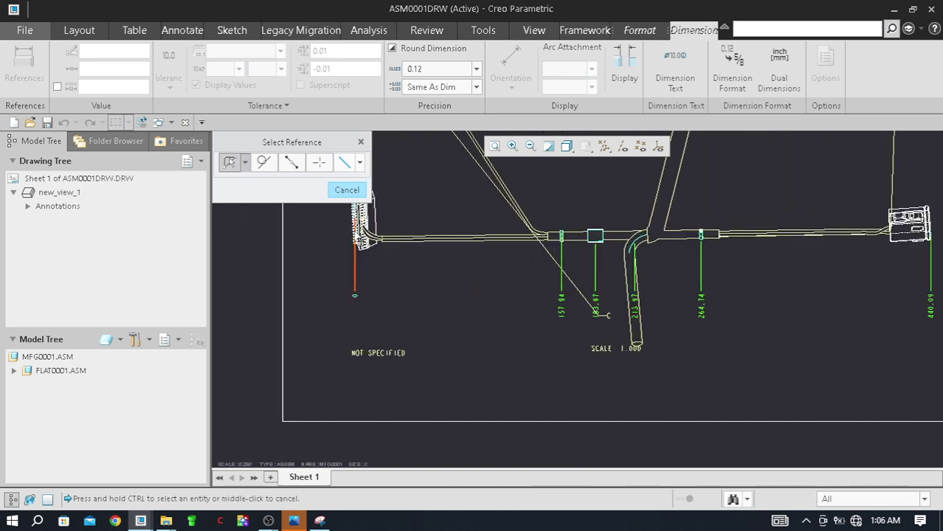
scroll(382, 245, up, 1)
scroll(370, 281, down, 2)
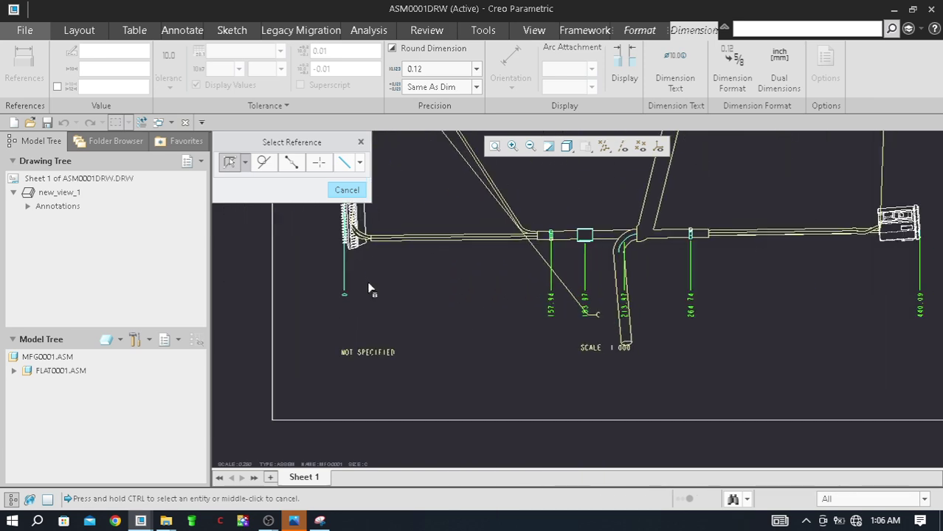
scroll(369, 271, down, 1)
scroll(334, 286, down, 2)
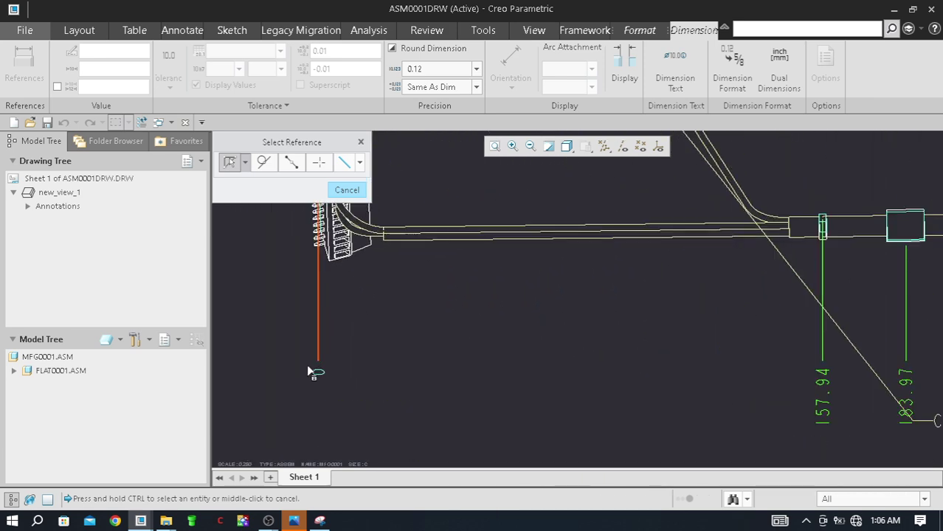
scroll(309, 348, up, 1)
scroll(301, 320, up, 1)
scroll(369, 324, down, 1)
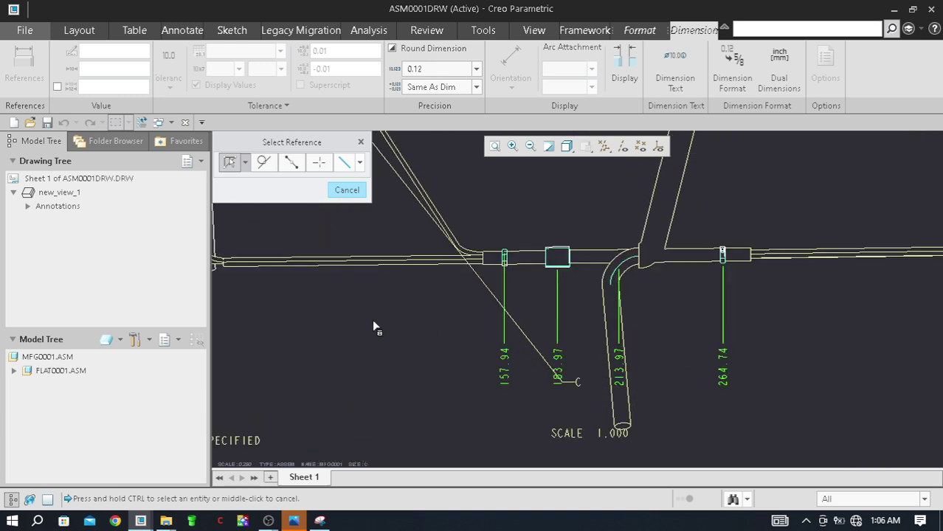
scroll(425, 295, up, 1)
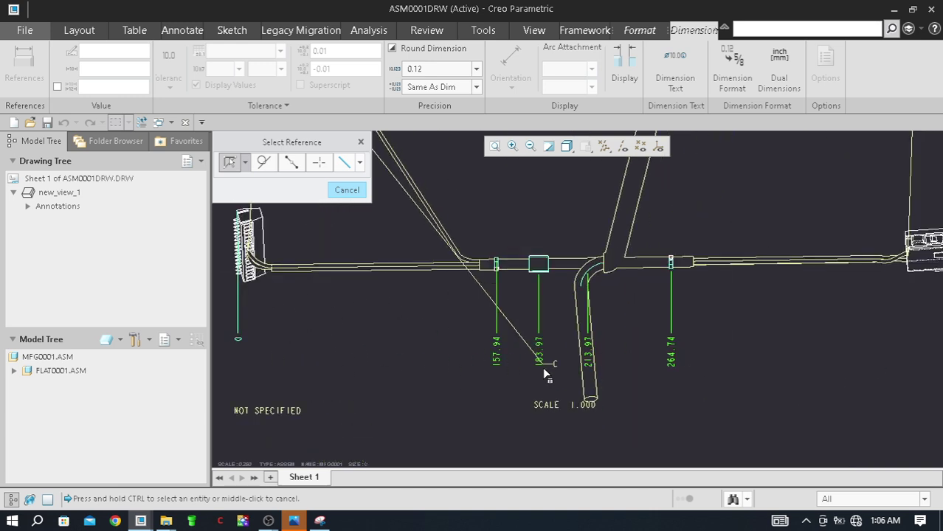
scroll(543, 363, down, 1)
scroll(549, 362, down, 2)
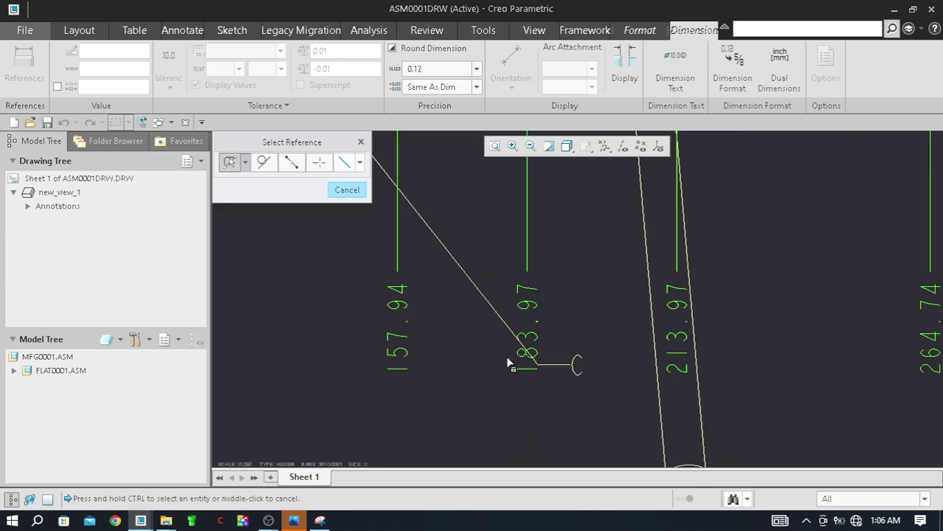
scroll(517, 365, up, 3)
scroll(543, 347, up, 1)
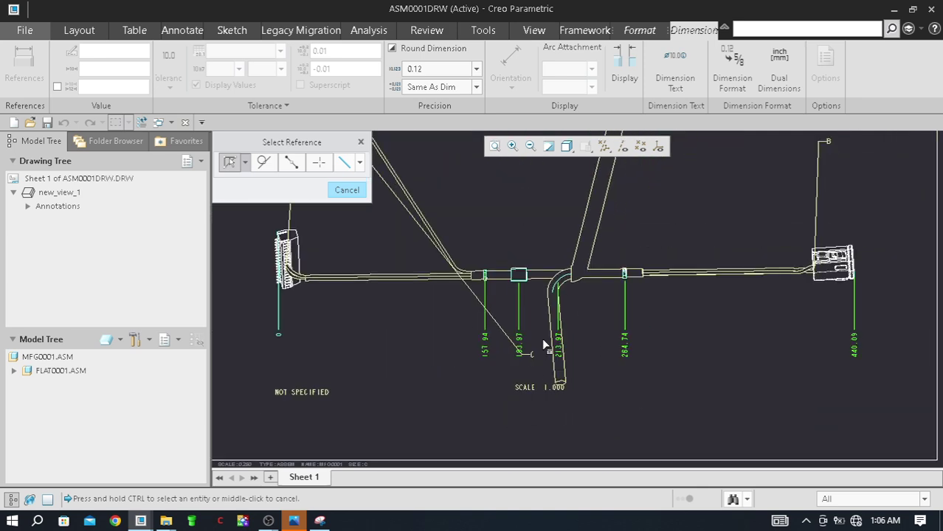
scroll(587, 325, up, 1)
scroll(597, 320, up, 1)
scroll(576, 315, down, 2)
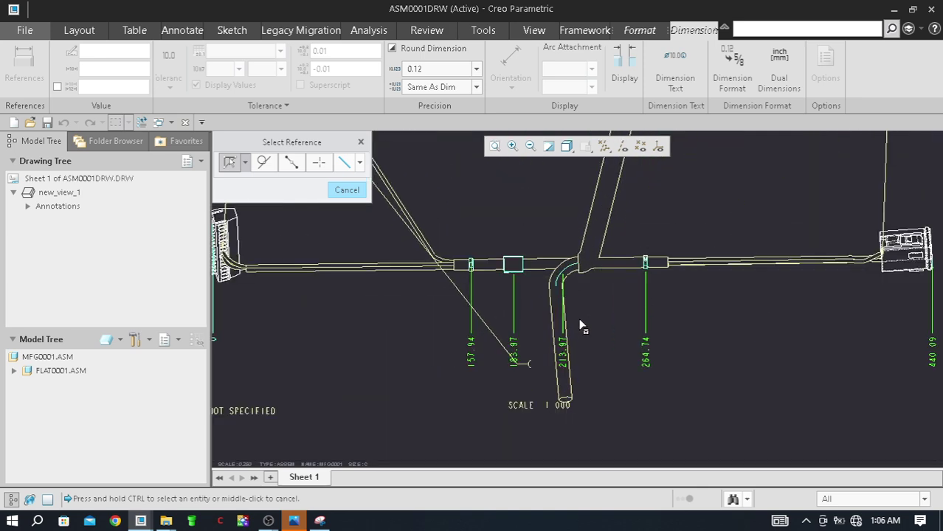
scroll(592, 327, up, 2)
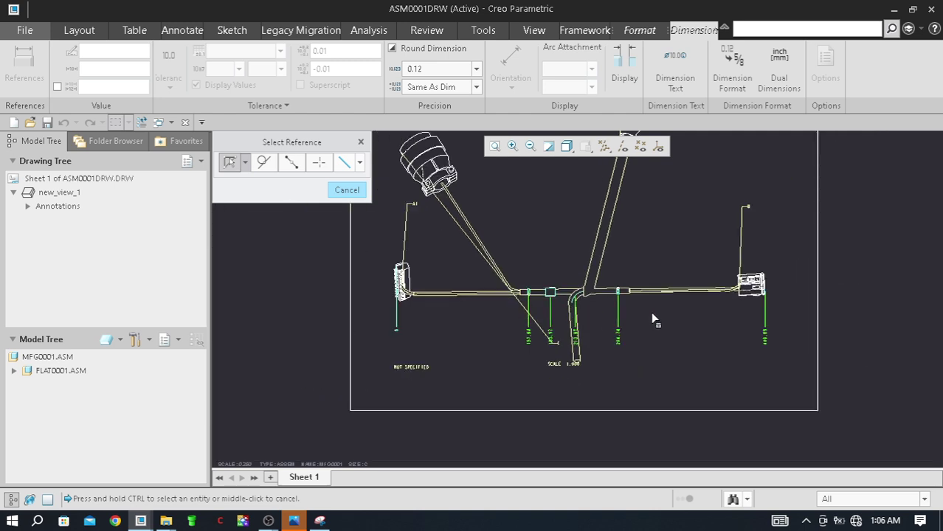
scroll(652, 319, down, 2)
scroll(523, 358, up, 2)
scroll(520, 358, up, 2)
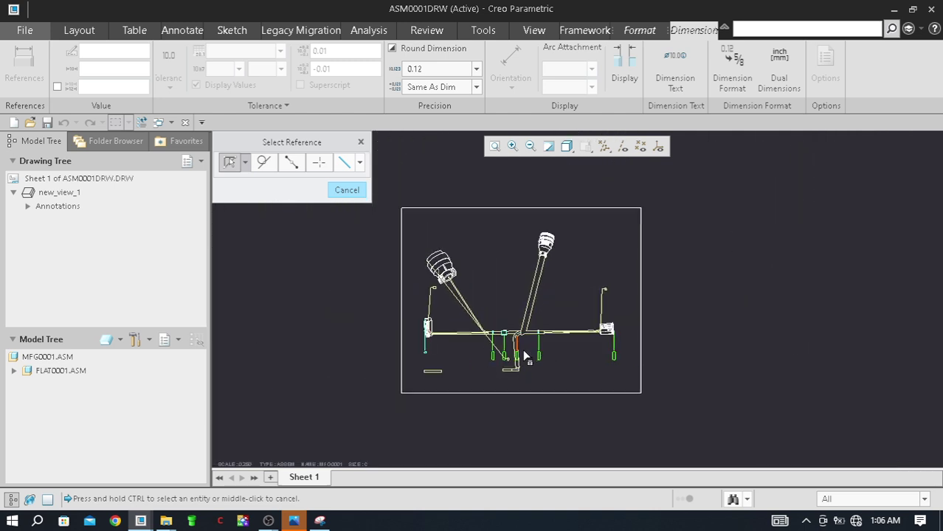
scroll(533, 358, down, 1)
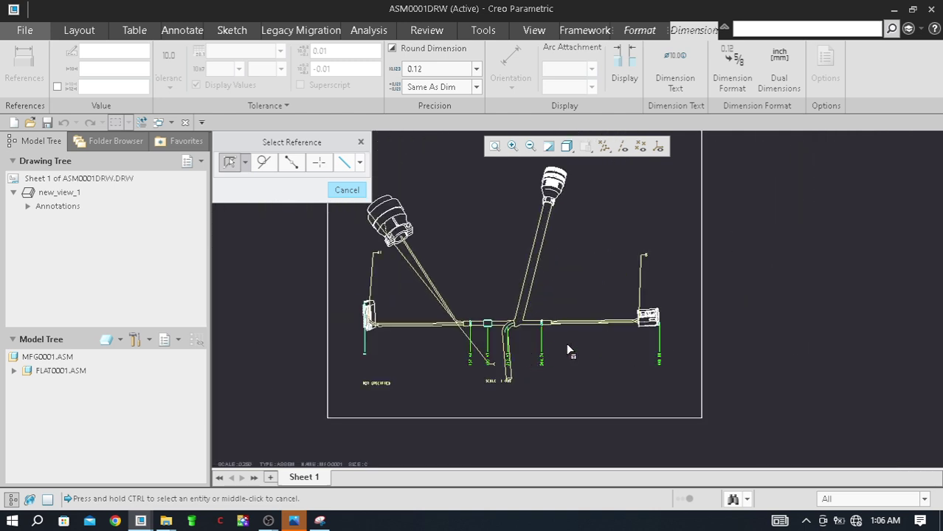
Bring OBS Studio to the front, leaving the Creo harness drawing behind
key(alt+Tab)
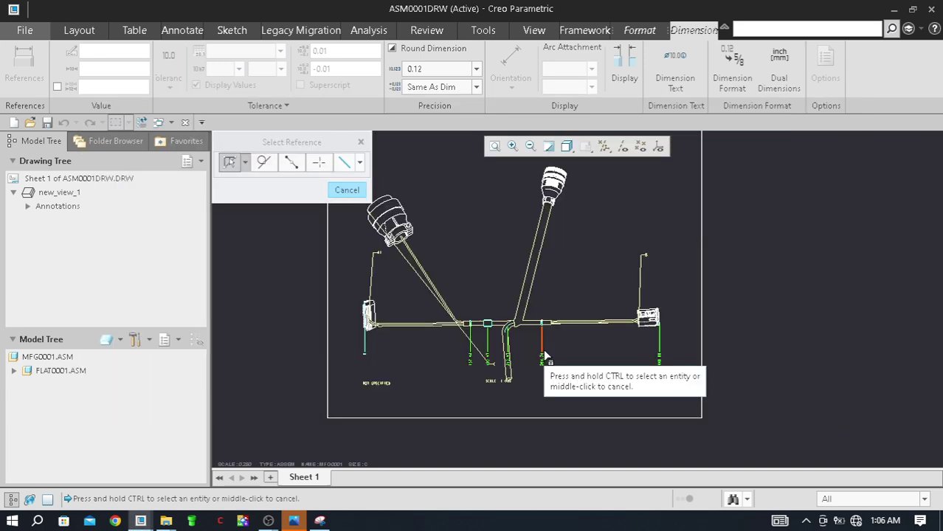
key(alt+Tab)
click(533, 188)
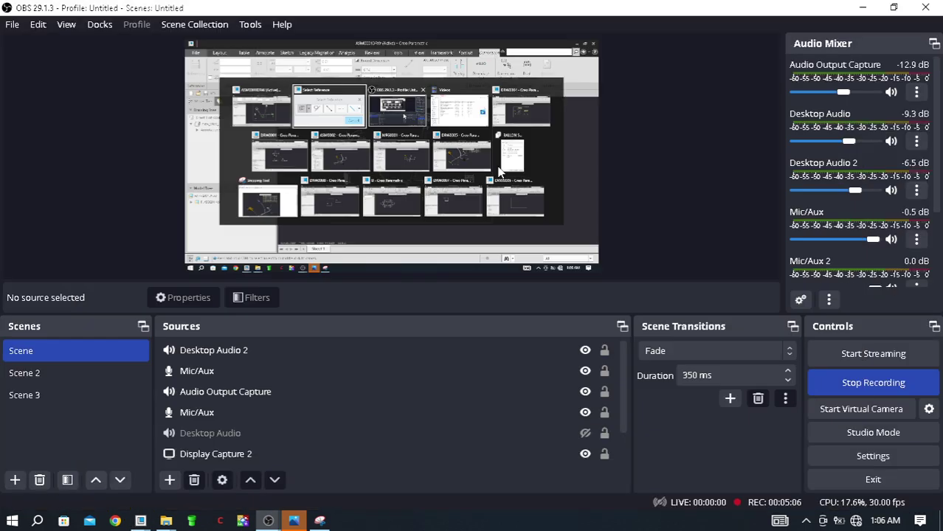